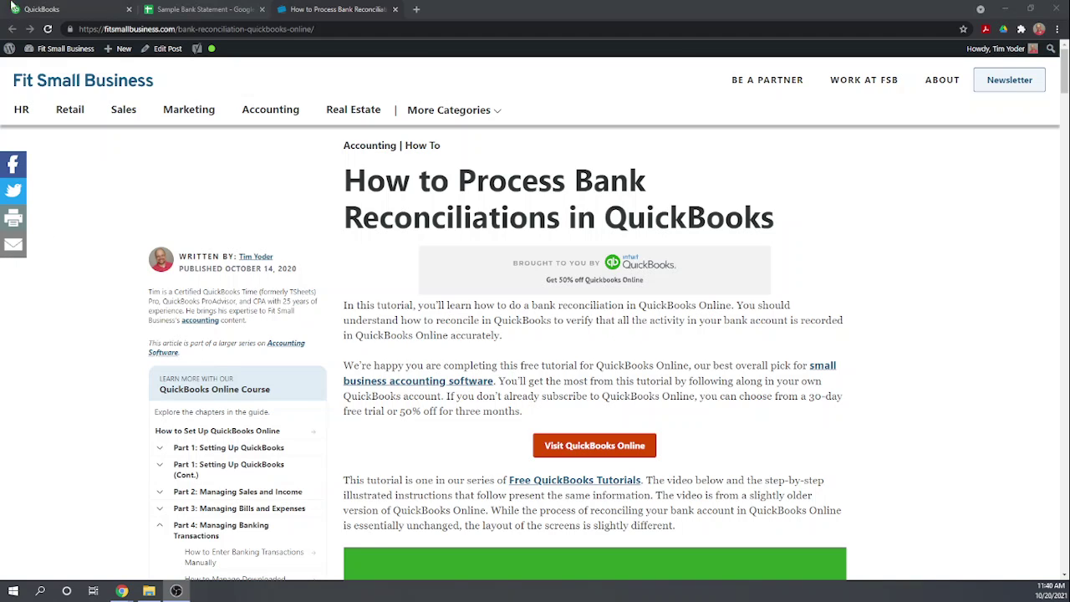
Switch from the tutorial article to the QuickBooks Online dashboard for Fit HVAC and Plumbing, Inc
{"action": "left_click", "coordinate": [37, 10]}
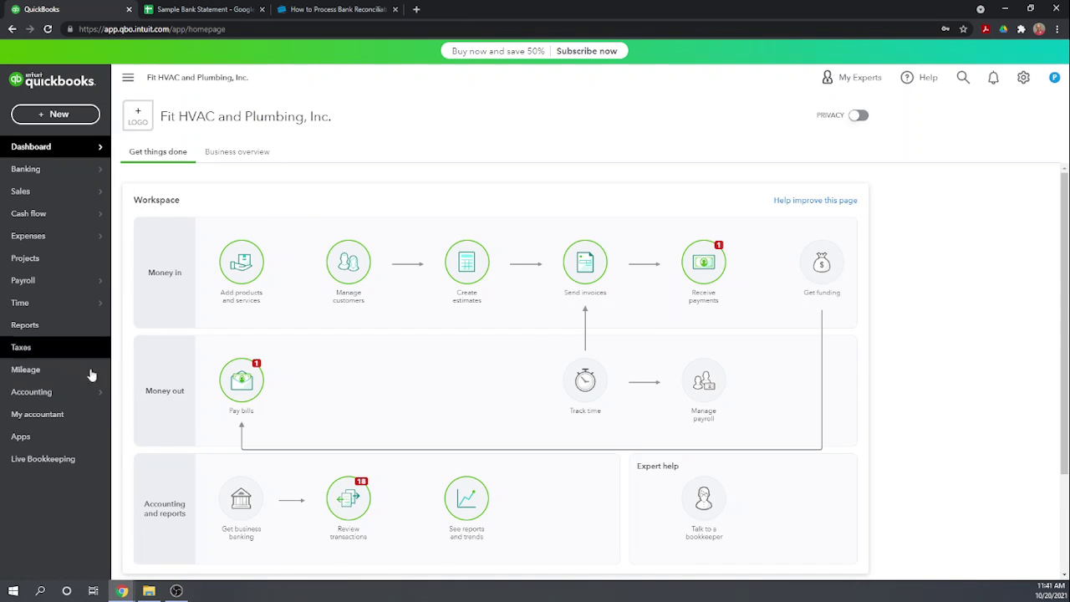
Open Reconcile under Accounting and choose Business Checking (beginning balance 6,524.18)
{"action": "mouse_move", "coordinate": [33, 392]}
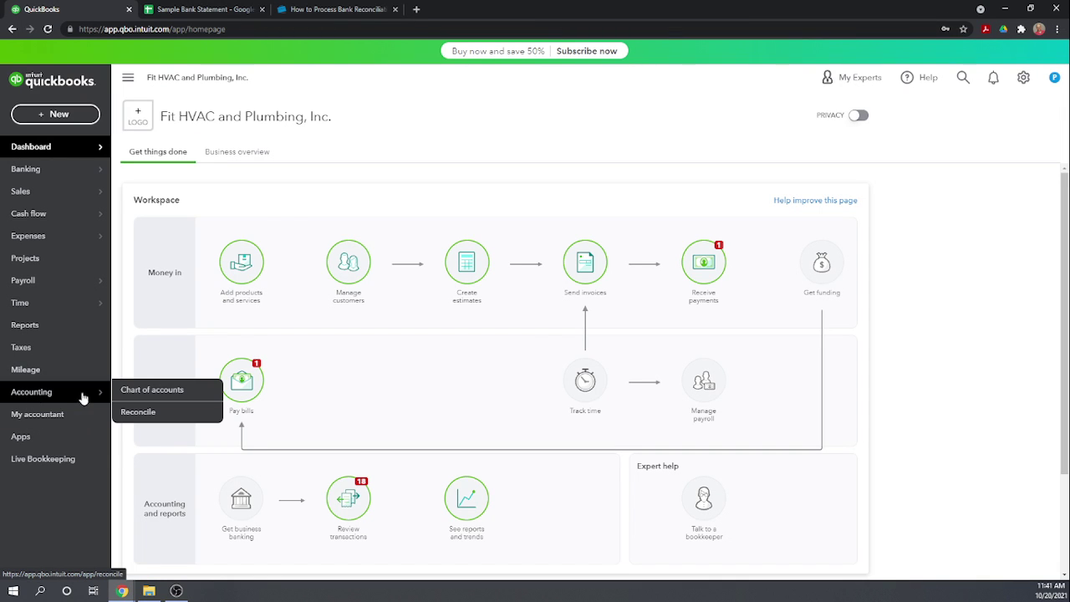
{"action": "left_click", "coordinate": [138, 412]}
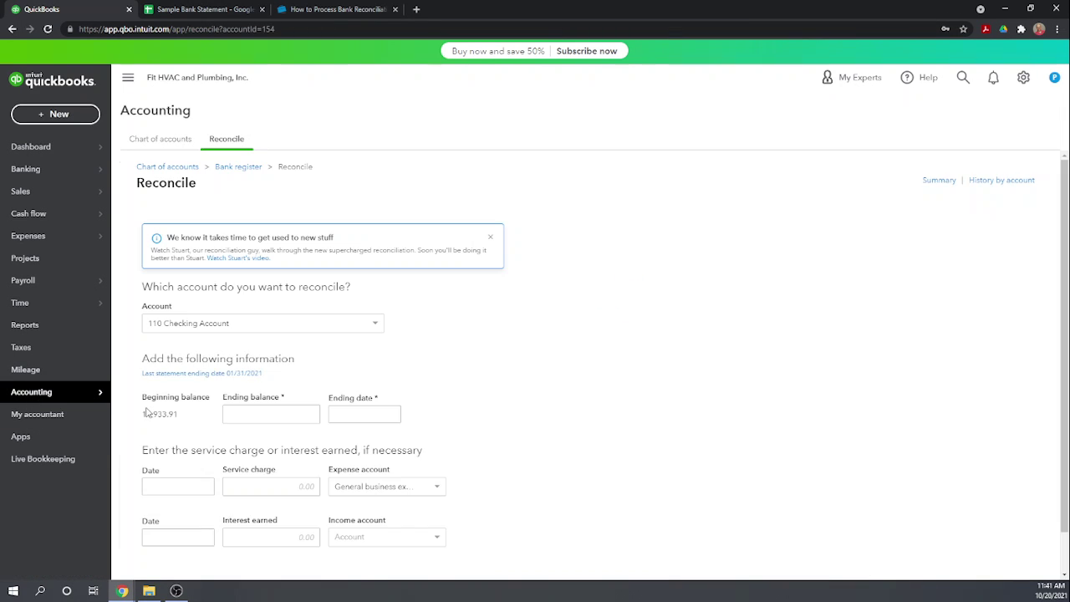
{"action": "left_click", "coordinate": [376, 326]}
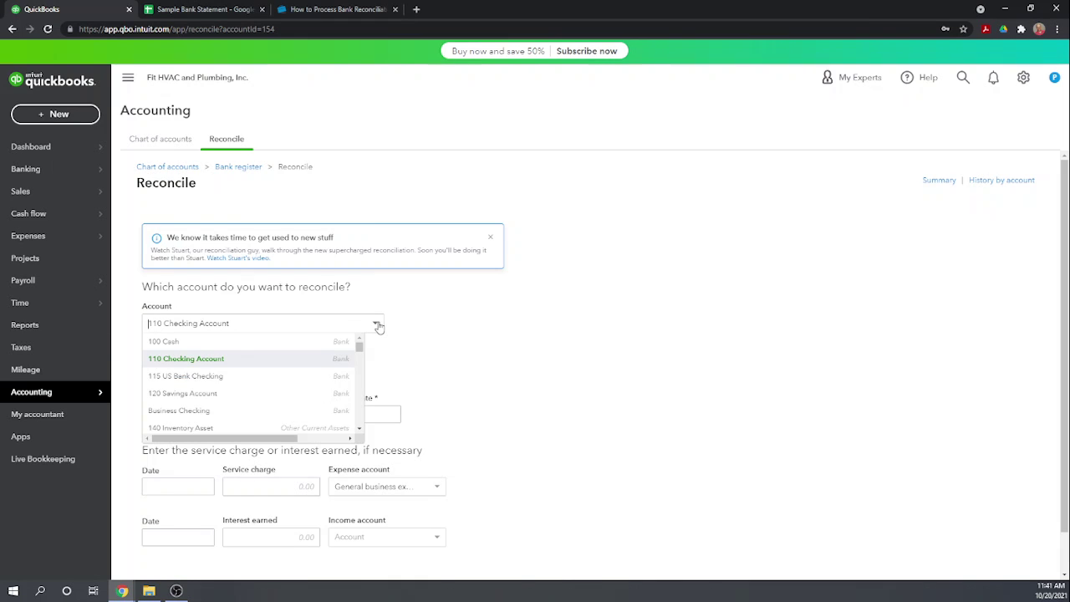
{"action": "left_click", "coordinate": [214, 411]}
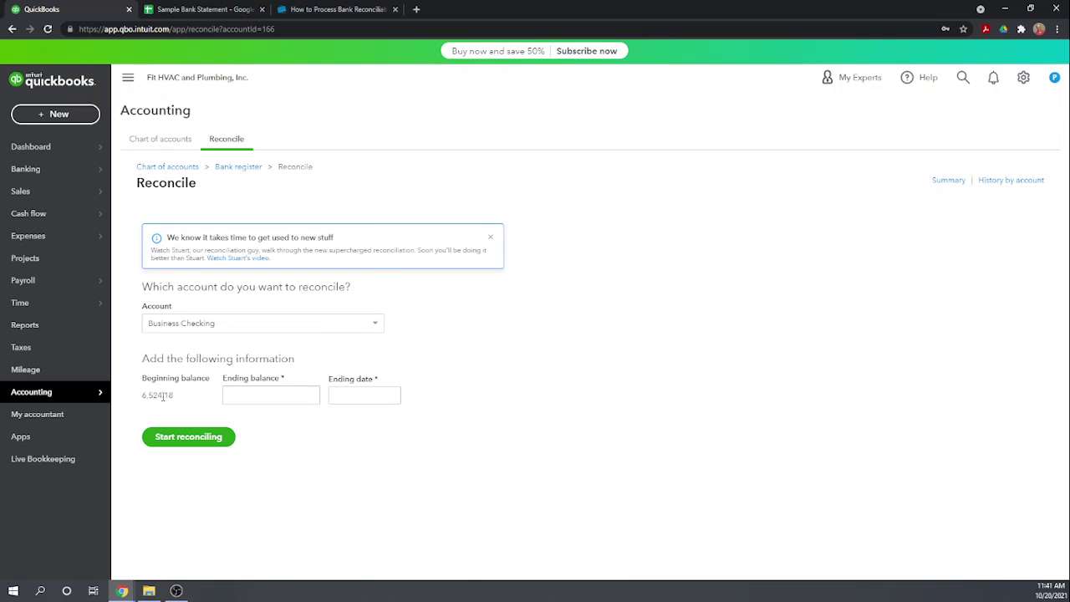
Look up the ending balance and date in the bank statement spreadsheet
{"action": "left_click", "coordinate": [205, 10]}
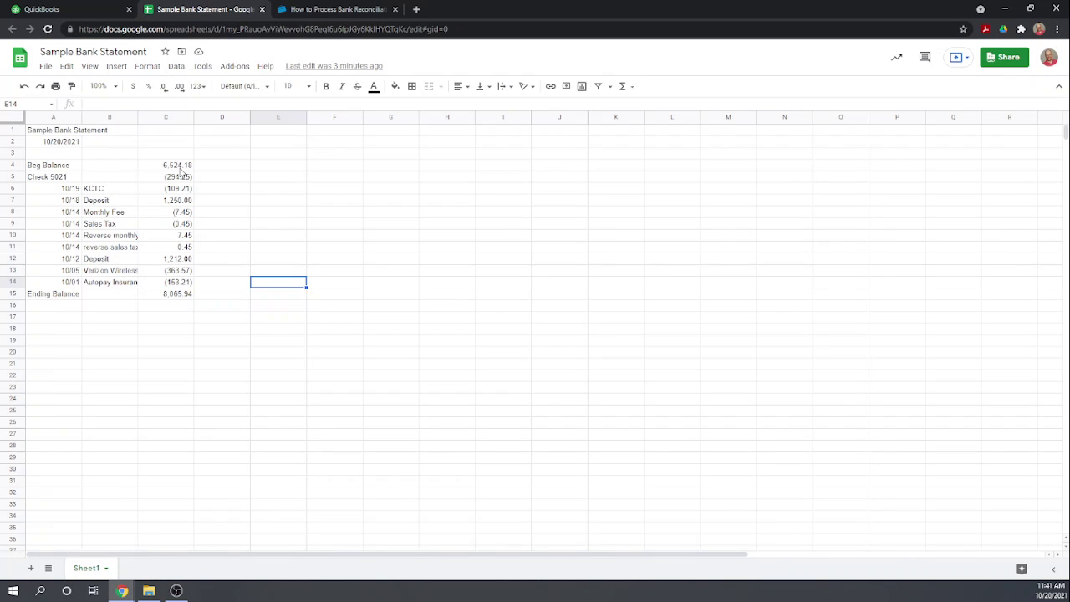
{"action": "left_click", "coordinate": [73, 12]}
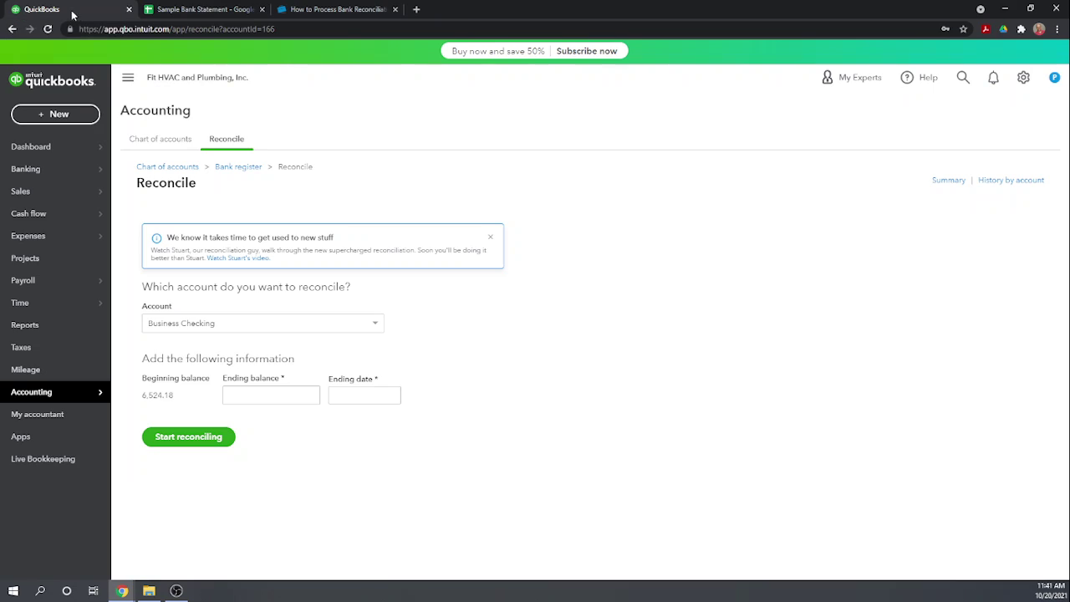
{"action": "left_click", "coordinate": [218, 10]}
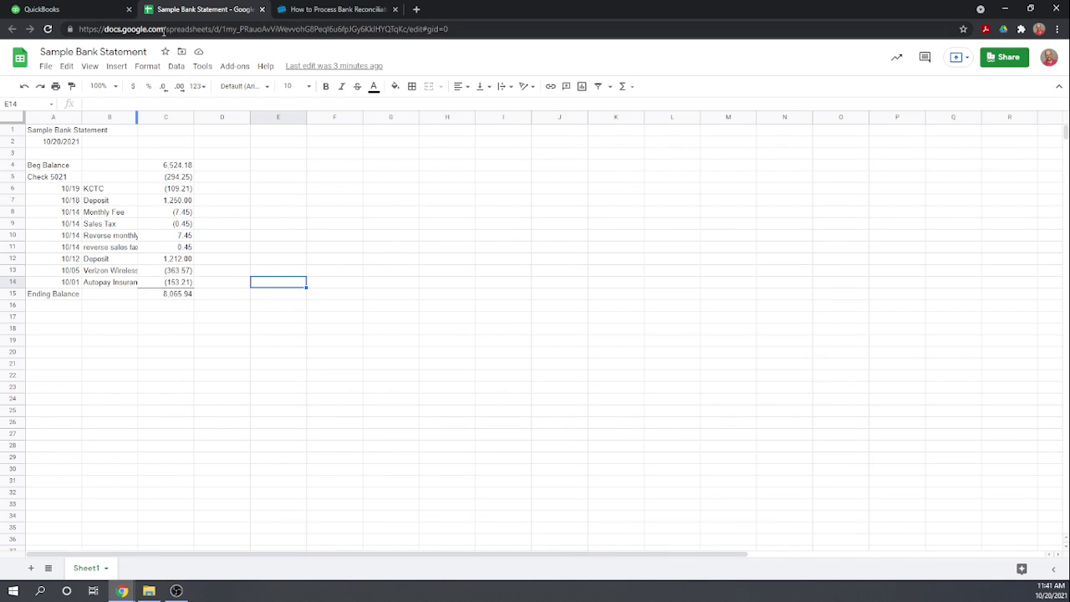
{"action": "left_click", "coordinate": [74, 13]}
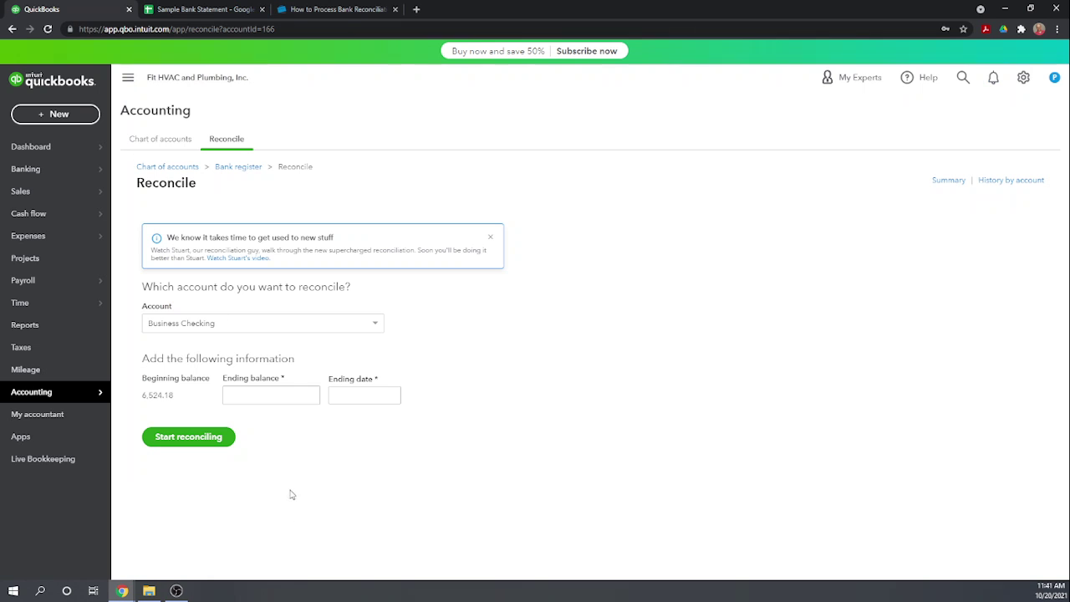
Enter ending balance 8065.94 and ending date 10/20/2021, then start reconciling
{"action": "left_click", "coordinate": [259, 387]}
{"action": "type", "text": "8065.94"}
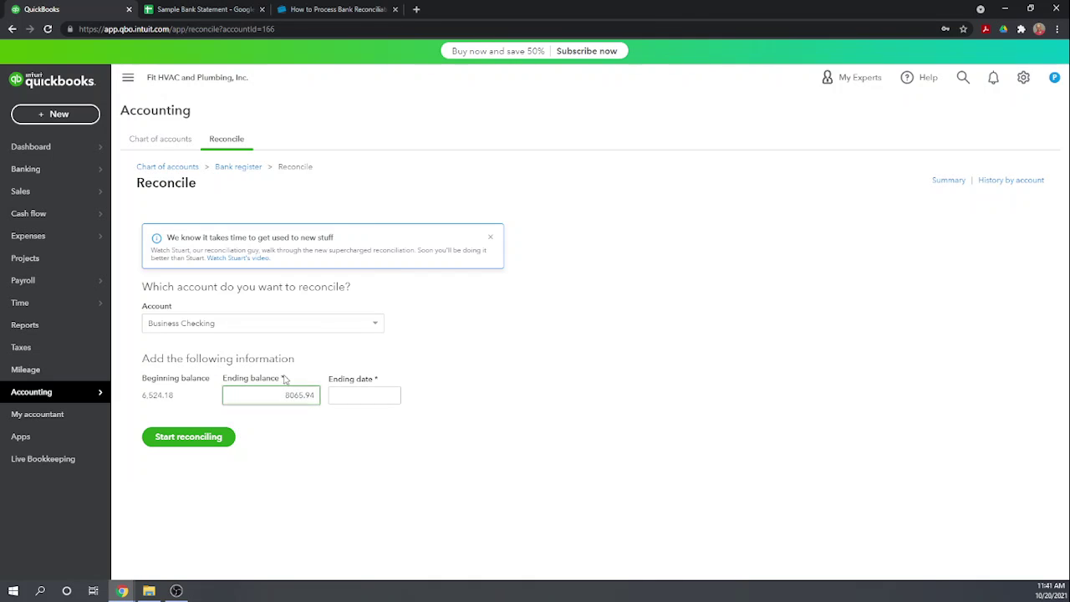
{"action": "key", "text": "Tab"}
{"action": "type", "text": "10"}
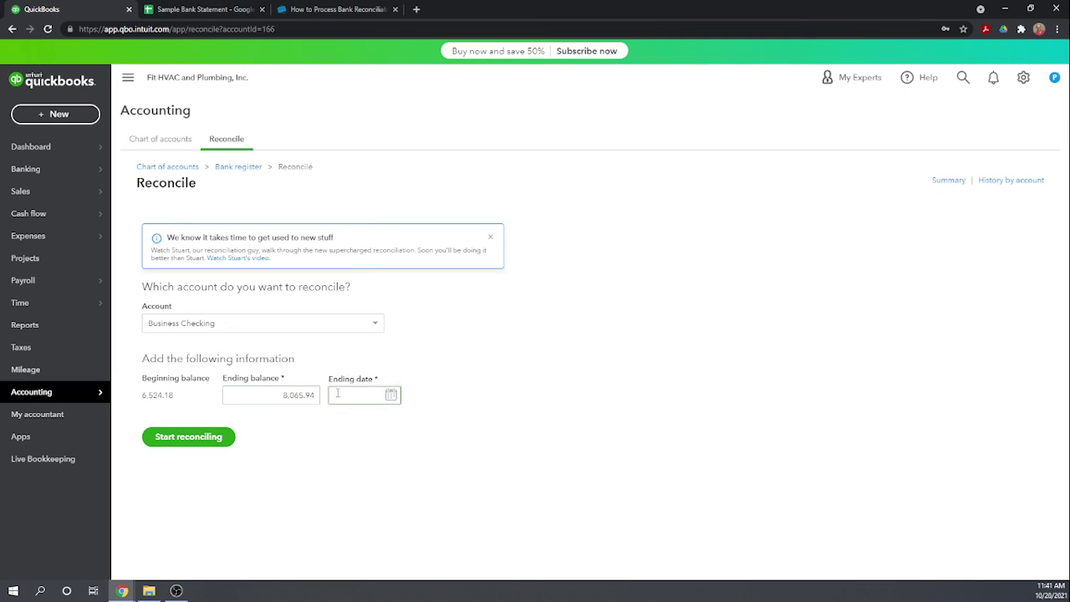
{"action": "type", "text": "/20/"}
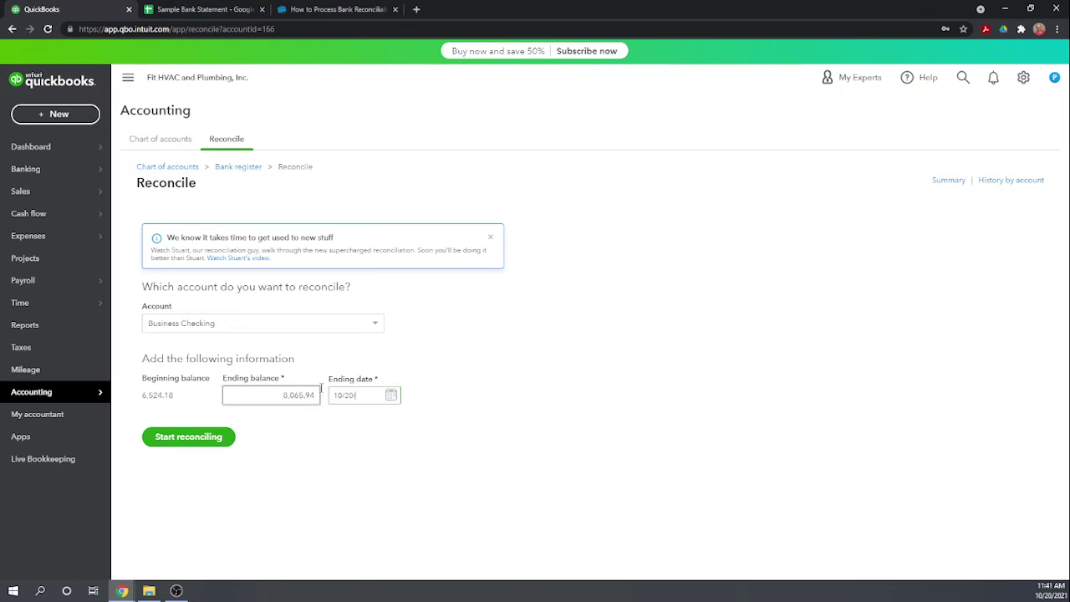
{"action": "type", "text": "2021"}
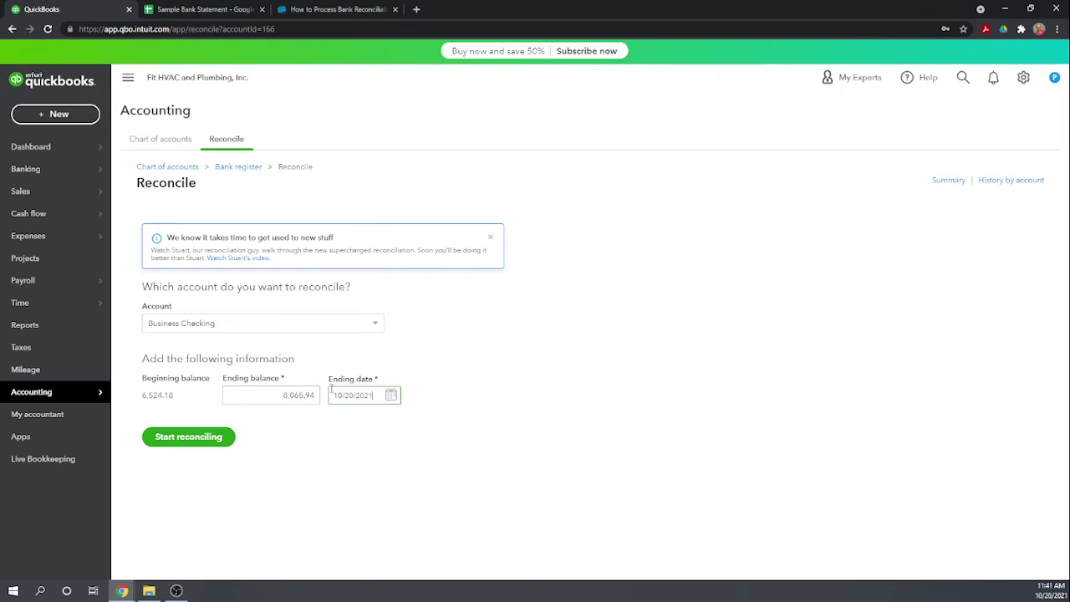
{"action": "left_click", "coordinate": [203, 440]}
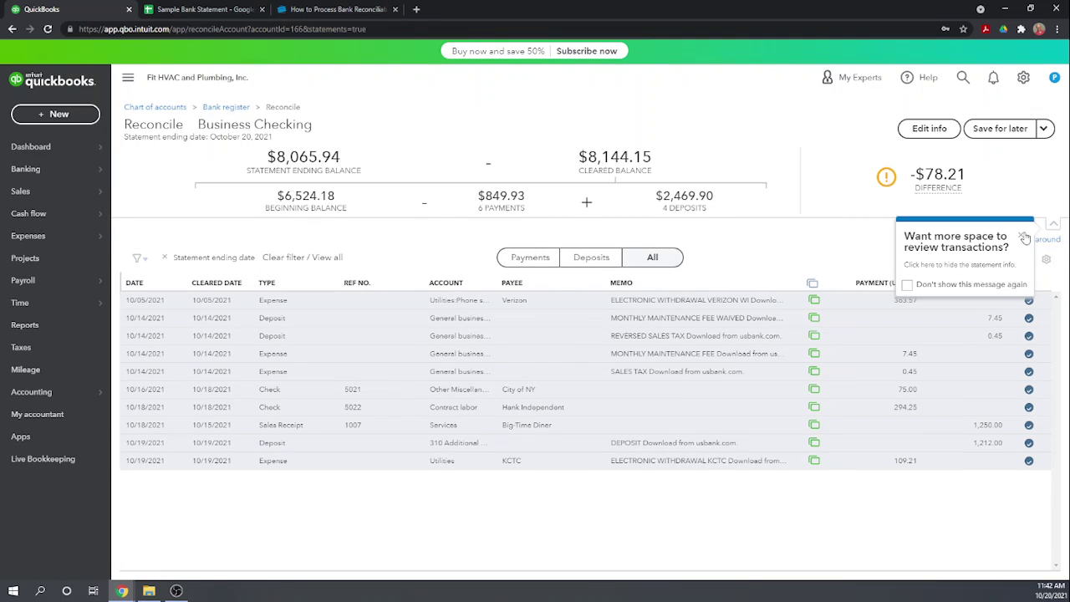
Close the 'Want more space' and 'Want to see even more transactions?' tips
{"action": "left_click", "coordinate": [1024, 238]}
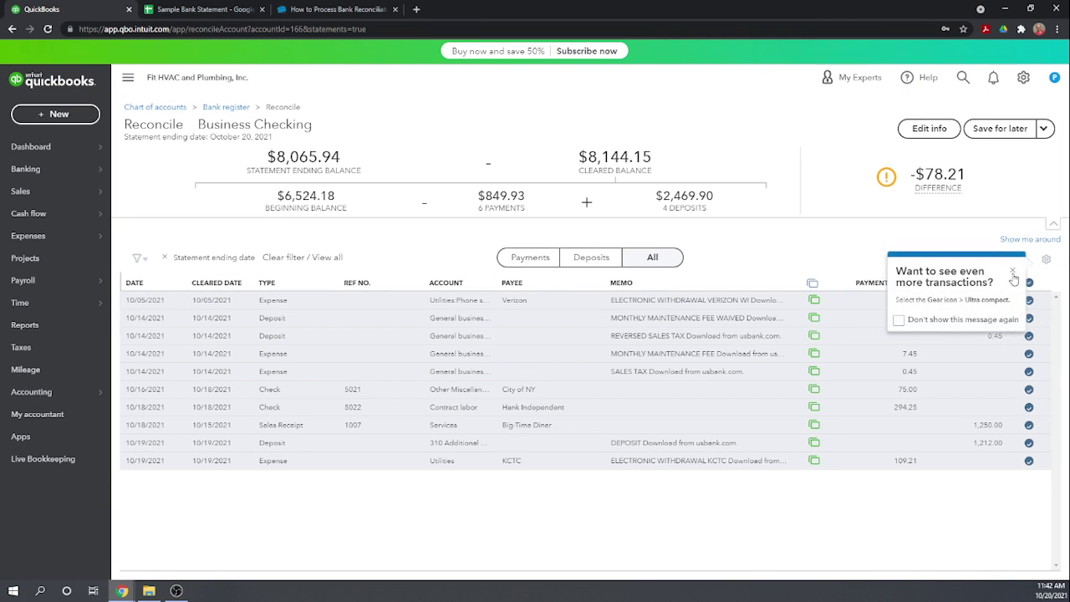
{"action": "left_click", "coordinate": [1012, 272]}
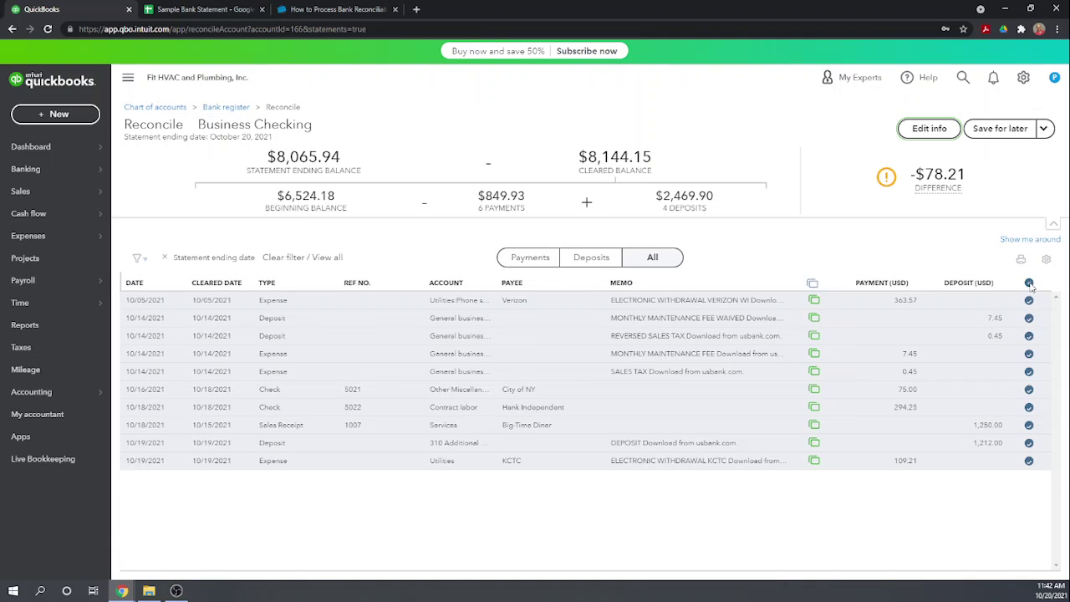
Uncheck all transactions, put a 1 in sheet cell D13, and clear only the $363.57 Verizon withdrawal
{"action": "left_click", "coordinate": [1029, 283]}
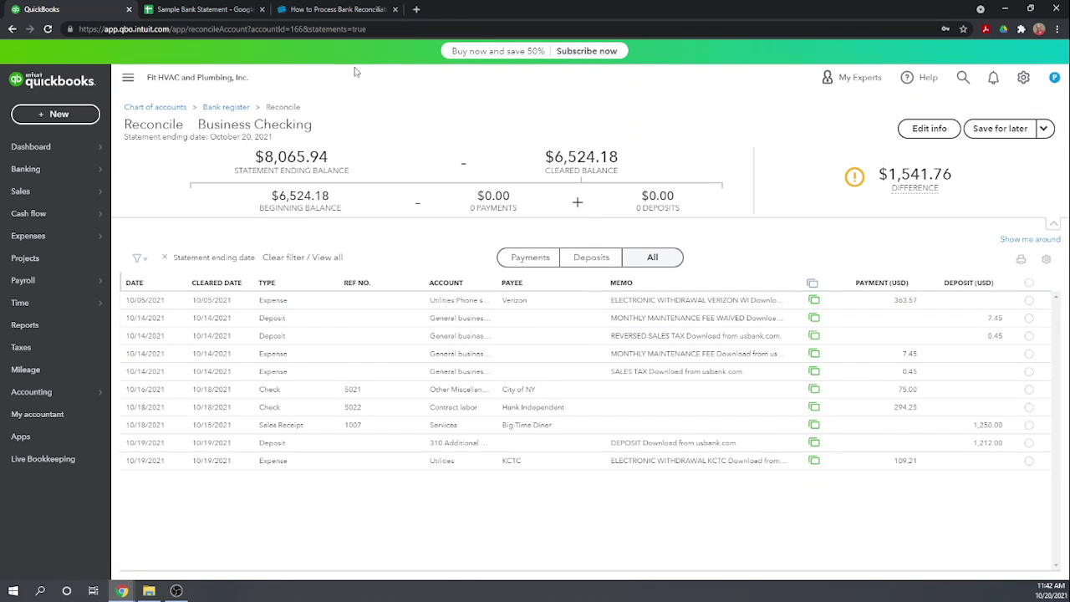
{"action": "left_click", "coordinate": [222, 6]}
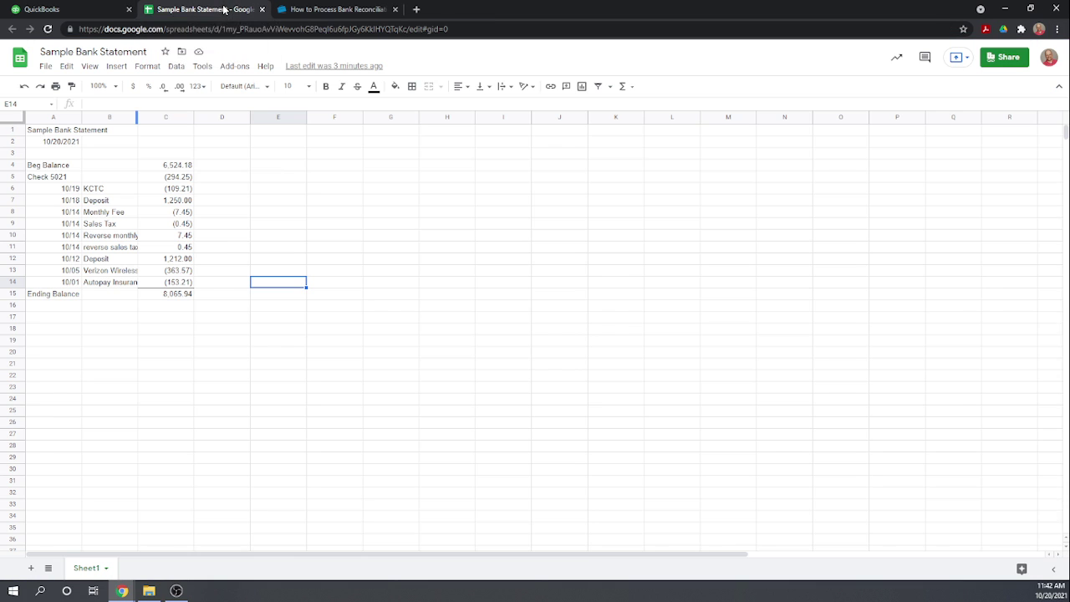
{"action": "left_click", "coordinate": [213, 276]}
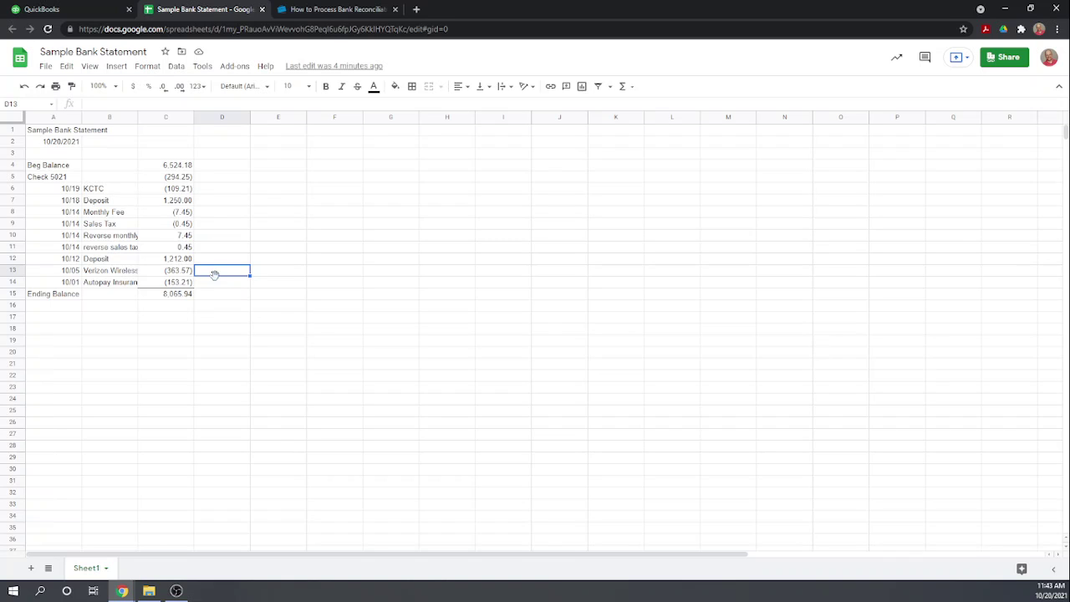
{"action": "type", "text": "1"}
{"action": "key", "text": "Return"}
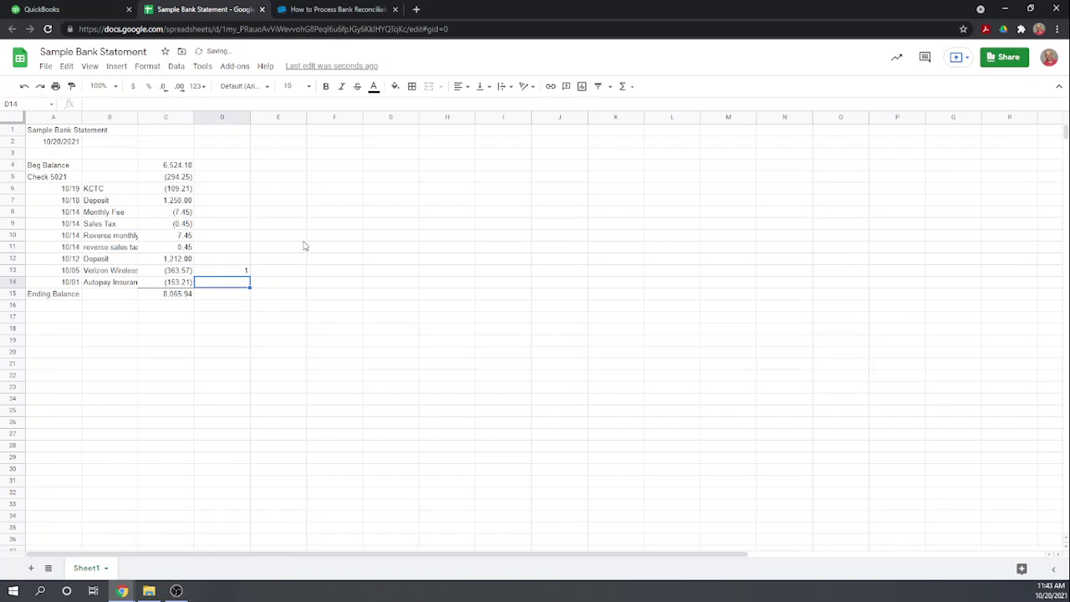
{"action": "left_click", "coordinate": [99, 11]}
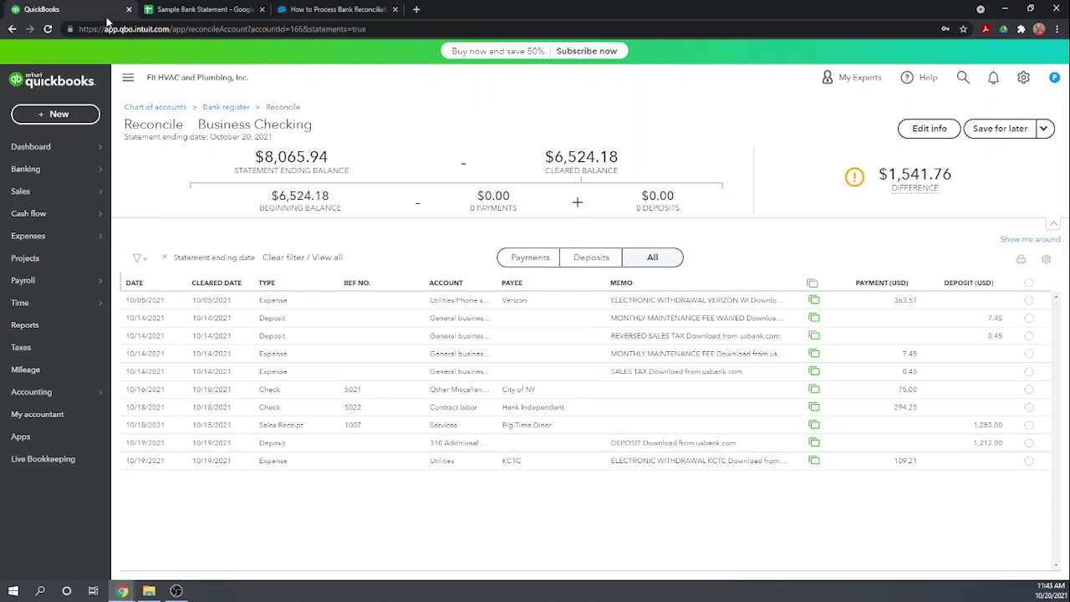
{"action": "left_click", "coordinate": [1030, 301]}
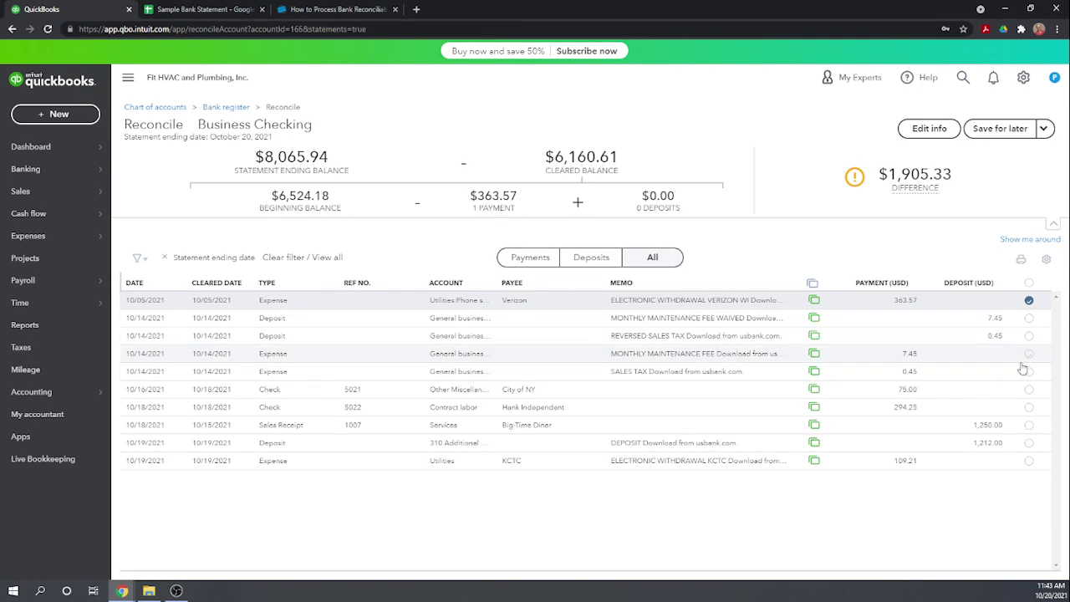
Mark the 7.45 and 0.45 deposits and the 7.45 fee and 0.45 sales tax as cleared
{"action": "left_click", "coordinate": [1029, 318]}
{"action": "left_click", "coordinate": [1028, 335]}
{"action": "left_click", "coordinate": [1029, 353]}
{"action": "left_click", "coordinate": [1029, 371]}
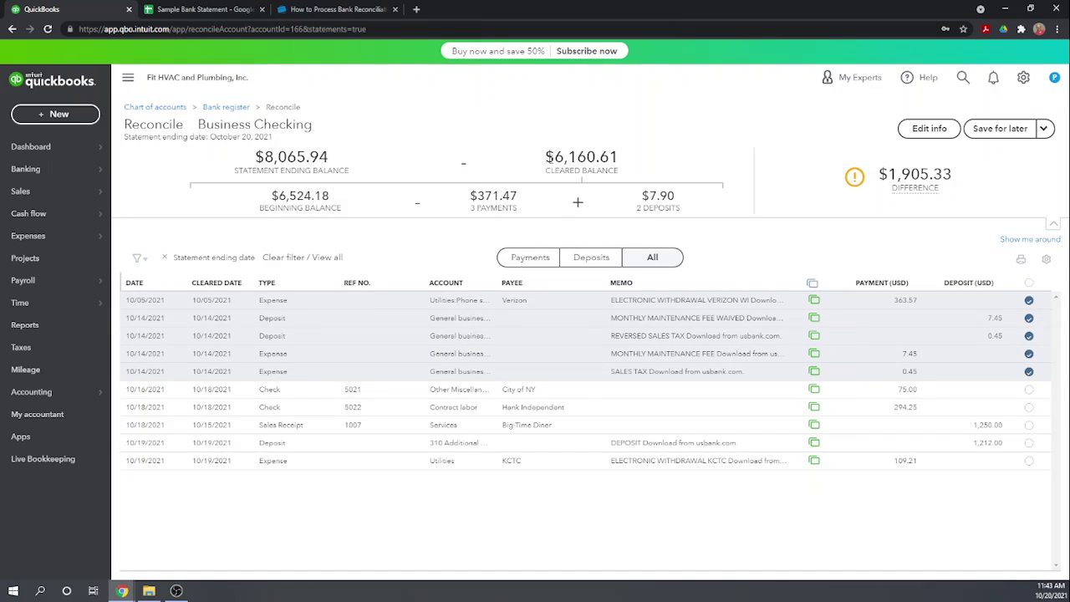
Tick cells D8 through D11 in the bank statement sheet with a 1
{"action": "left_click", "coordinate": [202, 10]}
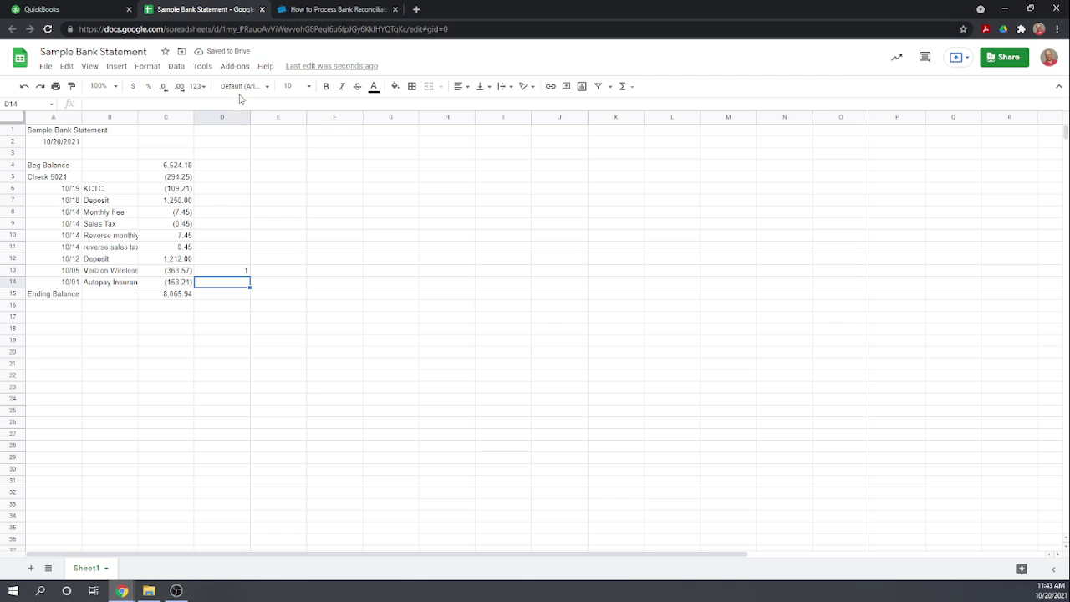
{"action": "left_click", "coordinate": [233, 214]}
{"action": "type", "text": "1"}
{"action": "key", "text": "Return"}
{"action": "type", "text": "1"}
{"action": "key", "text": "Return"}
{"action": "type", "text": "1"}
{"action": "key", "text": "Return"}
{"action": "type", "text": "1"}
{"action": "key", "text": "Return"}
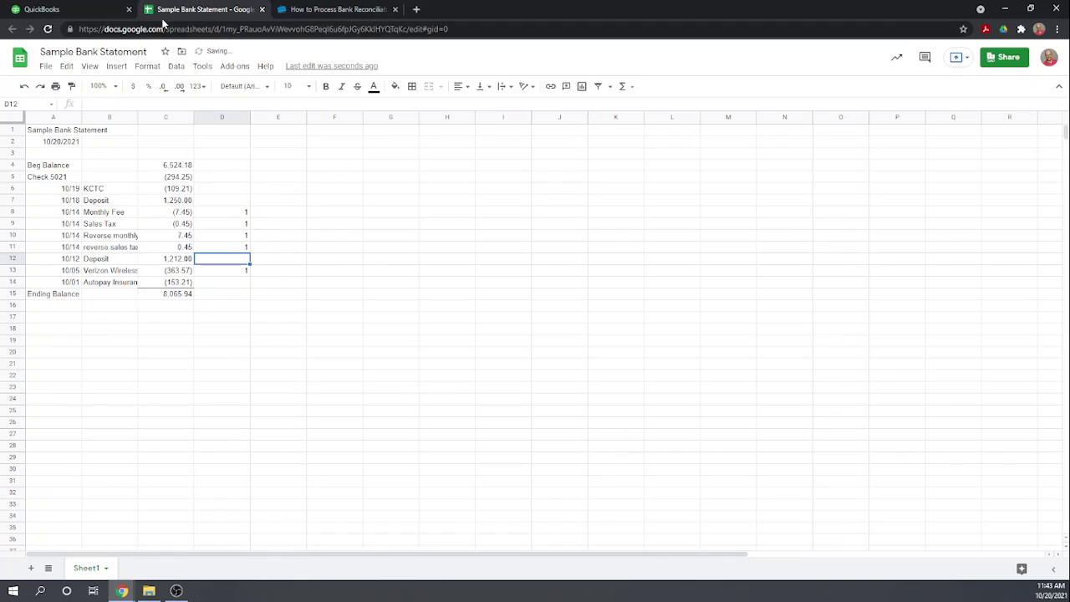
Compare the reconcile list against the Sample Bank Statement spreadsheet
{"action": "left_click", "coordinate": [76, 13]}
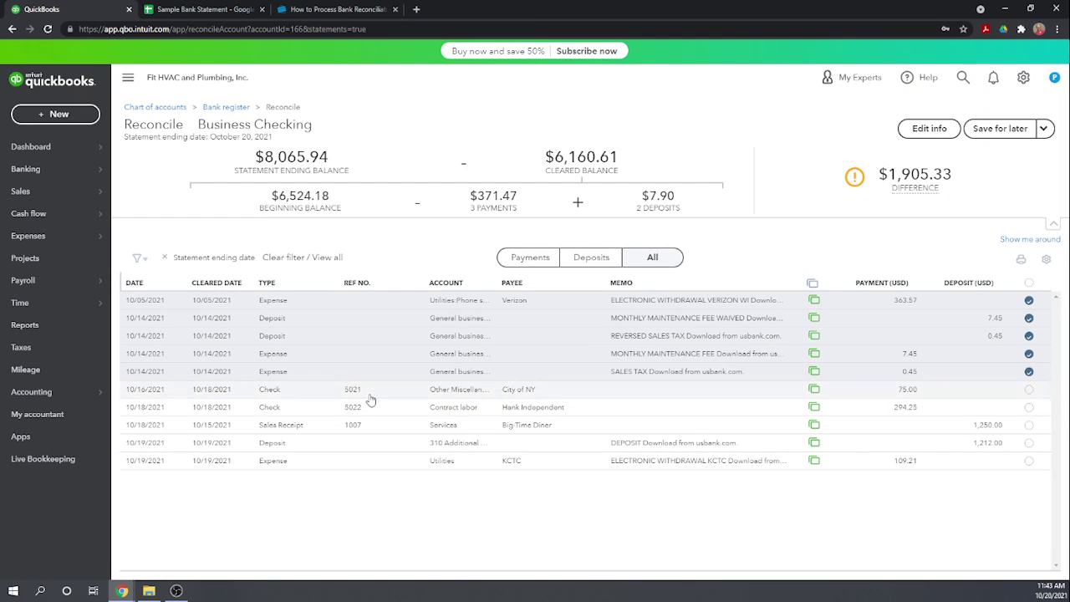
{"action": "left_click", "coordinate": [224, 11]}
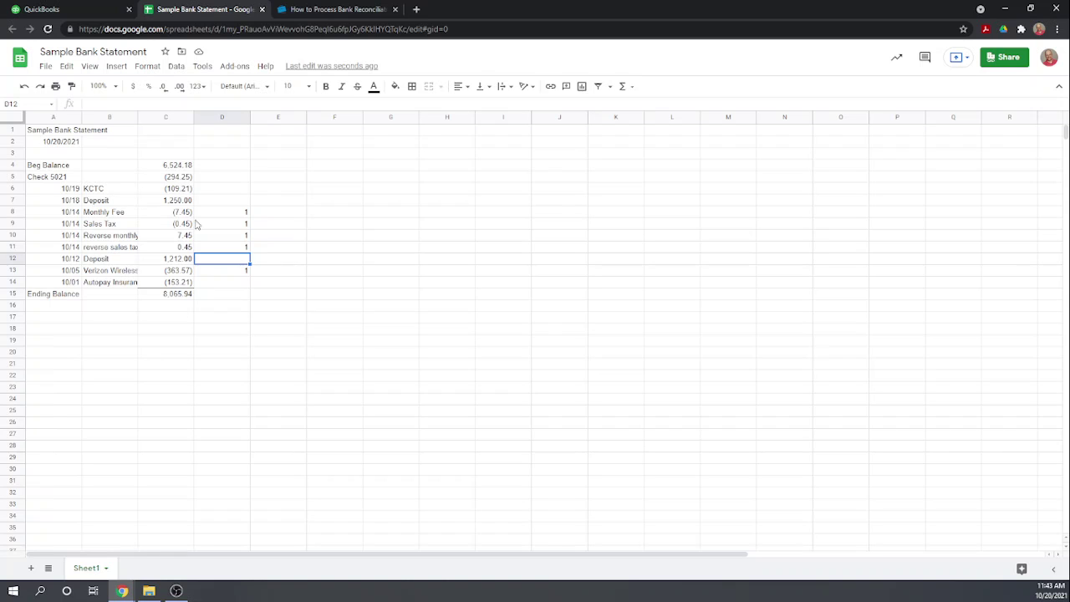
{"action": "left_click", "coordinate": [89, 11]}
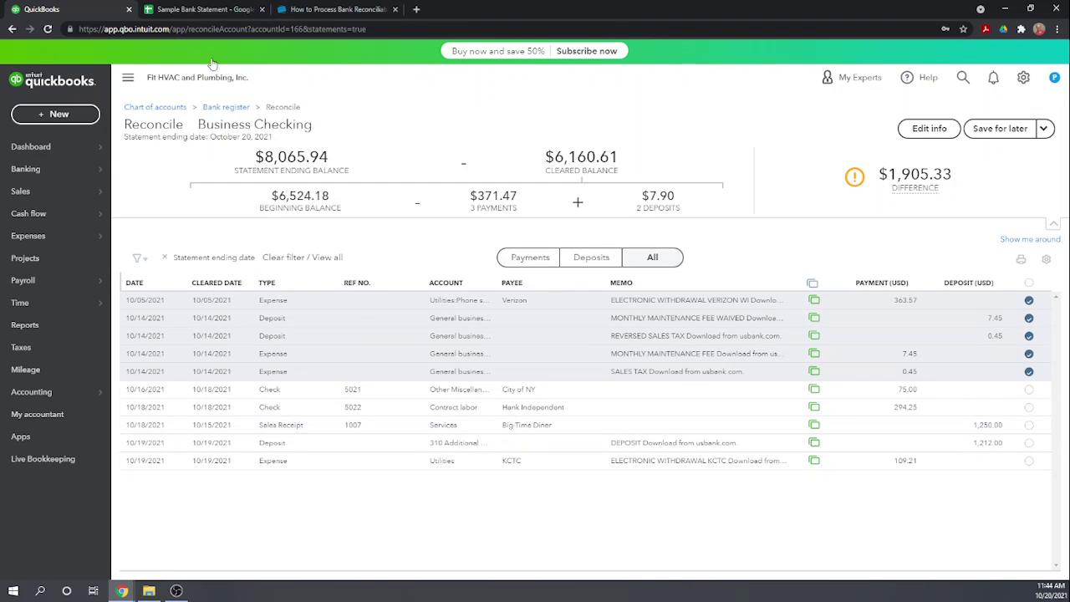
{"action": "left_click", "coordinate": [195, 10]}
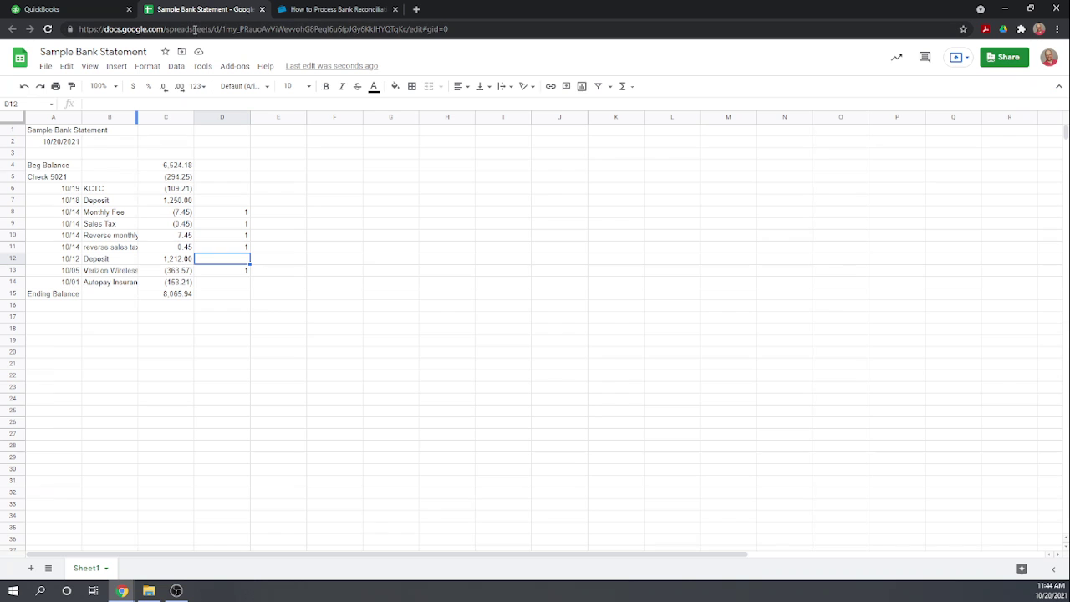
Change the contract labor check's number from 5022 to 5021, accepting the duplicate-number warning
{"action": "left_click", "coordinate": [65, 10]}
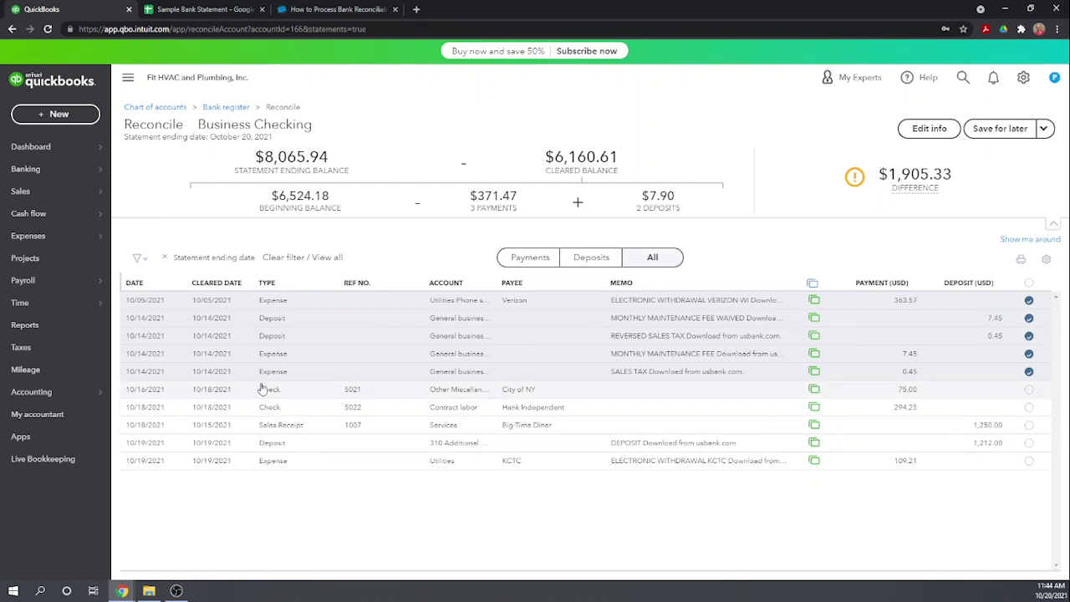
{"action": "left_click", "coordinate": [349, 409]}
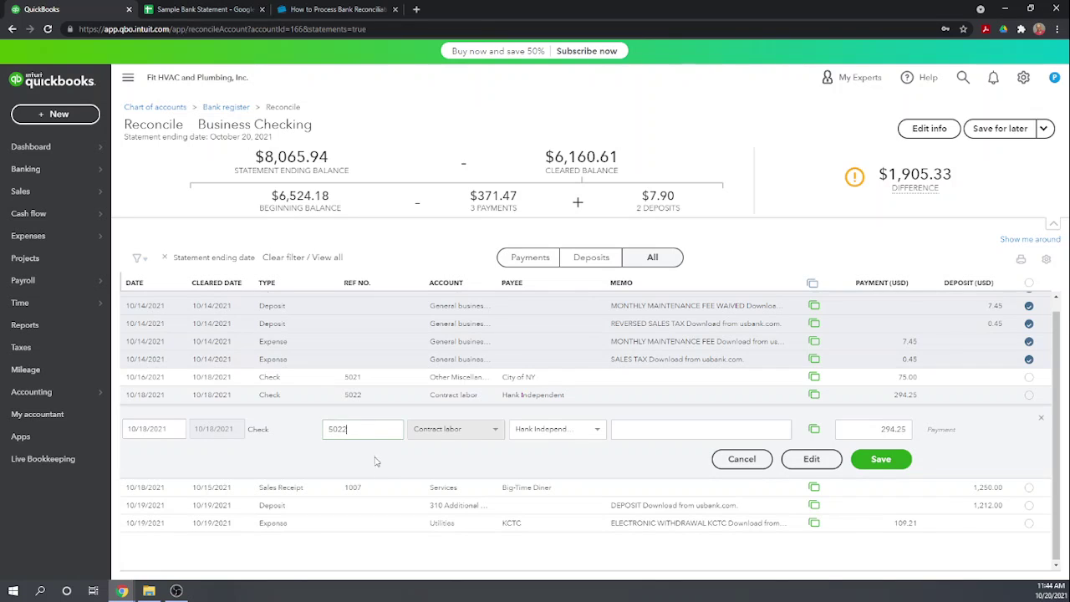
{"action": "type", "text": "1"}
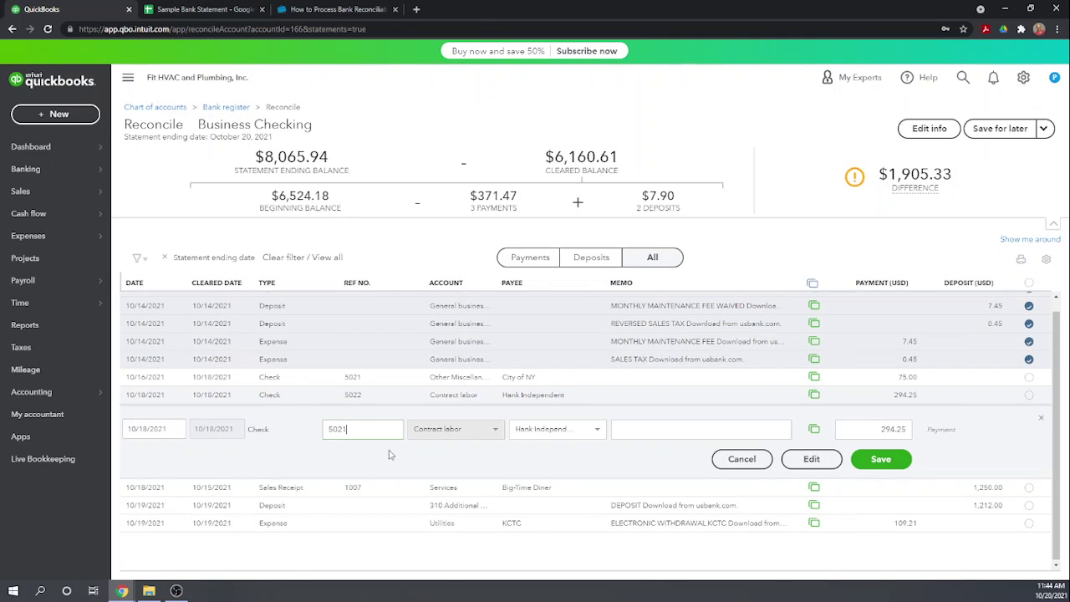
{"action": "left_click", "coordinate": [886, 460]}
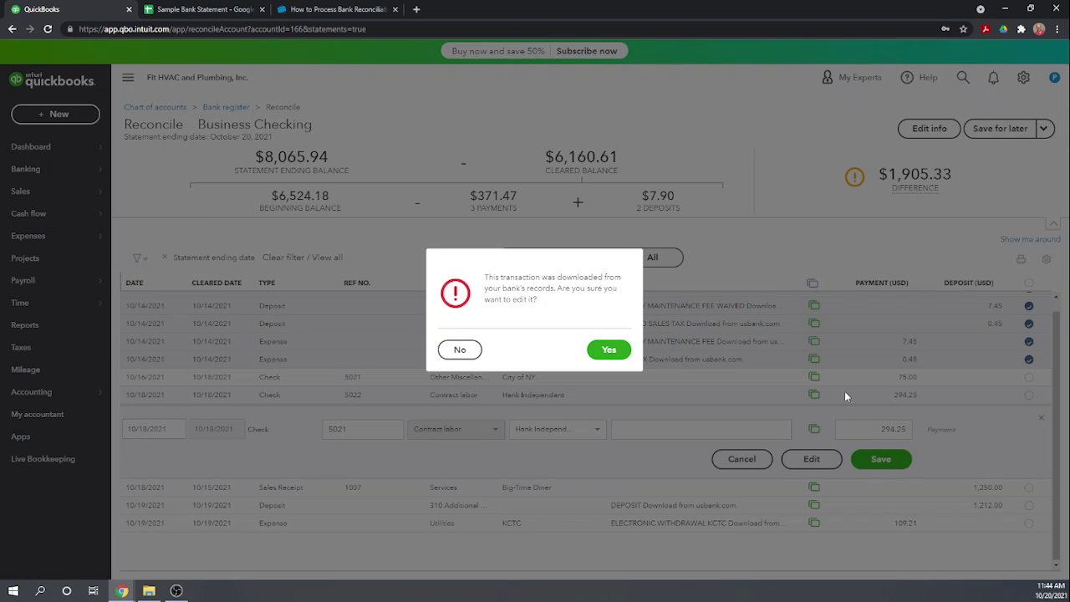
{"action": "left_click", "coordinate": [606, 357]}
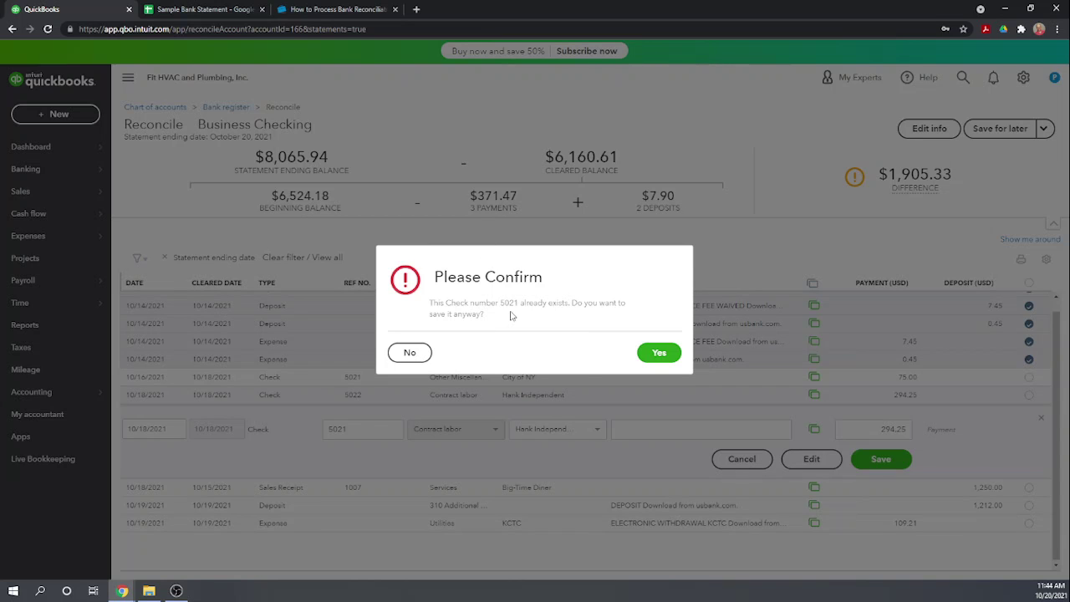
{"action": "left_click", "coordinate": [657, 353]}
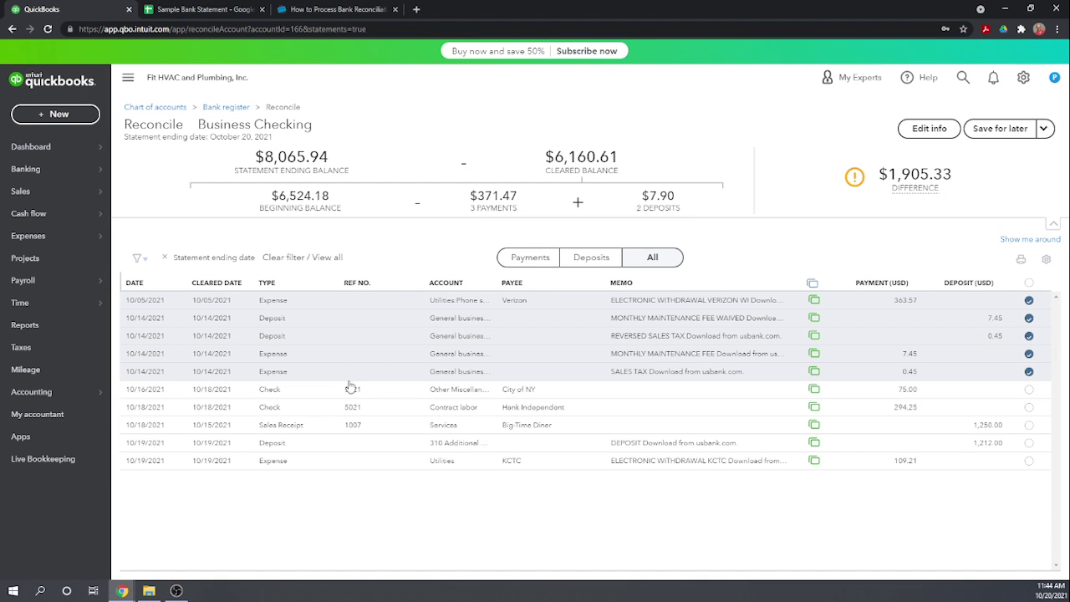
Change the City of NY check's number to 5021? and save it
{"action": "left_click", "coordinate": [355, 391]}
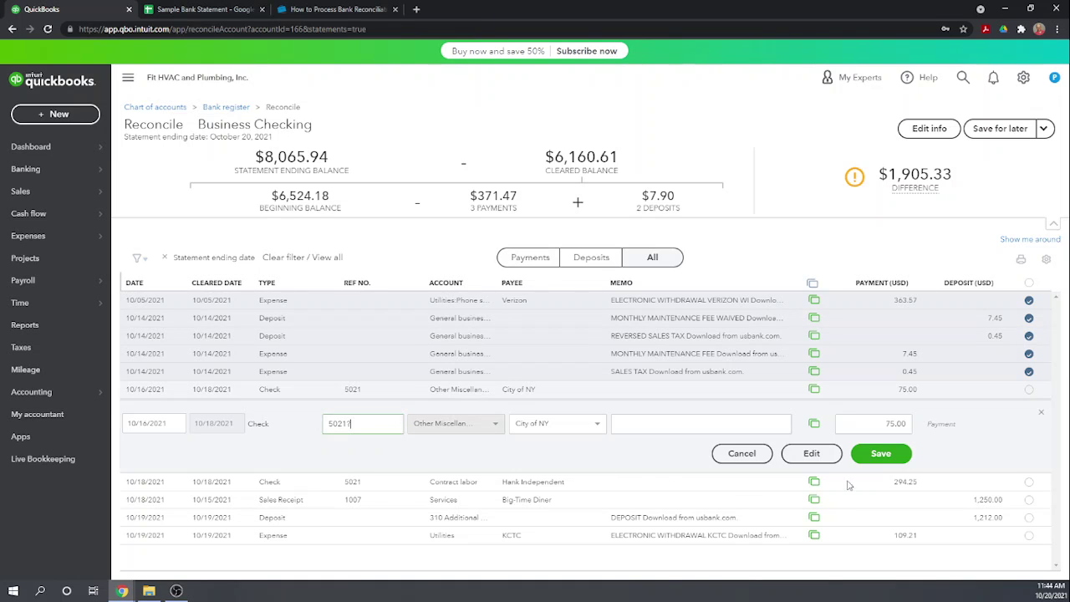
{"action": "left_click", "coordinate": [878, 458]}
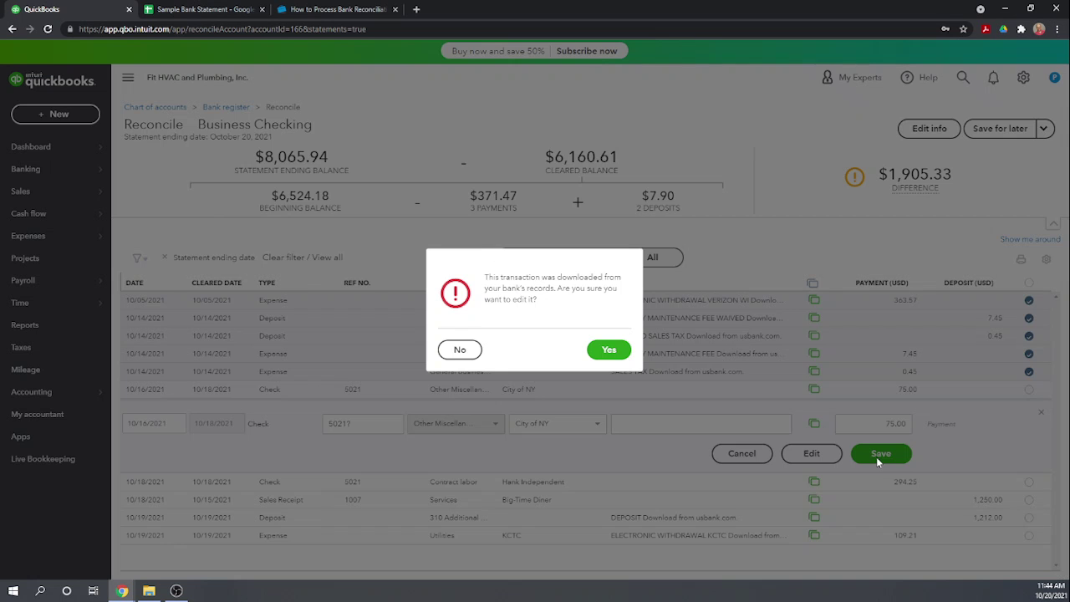
{"action": "left_click", "coordinate": [616, 357]}
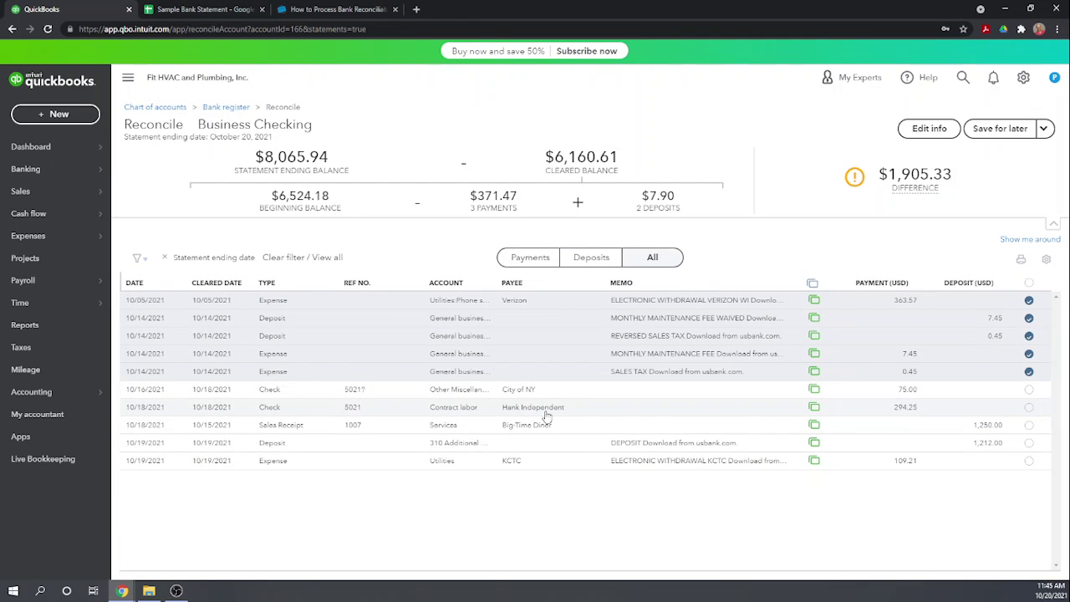
Clear the 10/18 check 5021 for $294.25 to Hank Independent
{"action": "left_click", "coordinate": [1029, 408]}
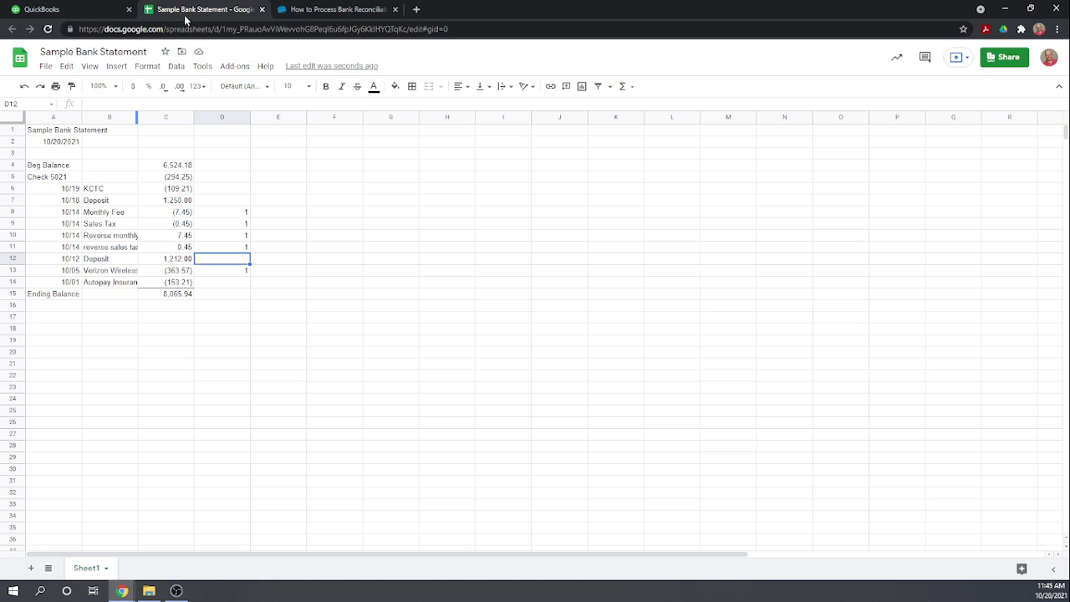
Put a 1 in cell D5 beside Check 5021 in the bank statement sheet
{"action": "left_click", "coordinate": [178, 10]}
{"action": "left_click", "coordinate": [241, 179]}
{"action": "type", "text": "1"}
{"action": "key", "text": "Return"}
{"action": "left_click", "coordinate": [298, 11]}
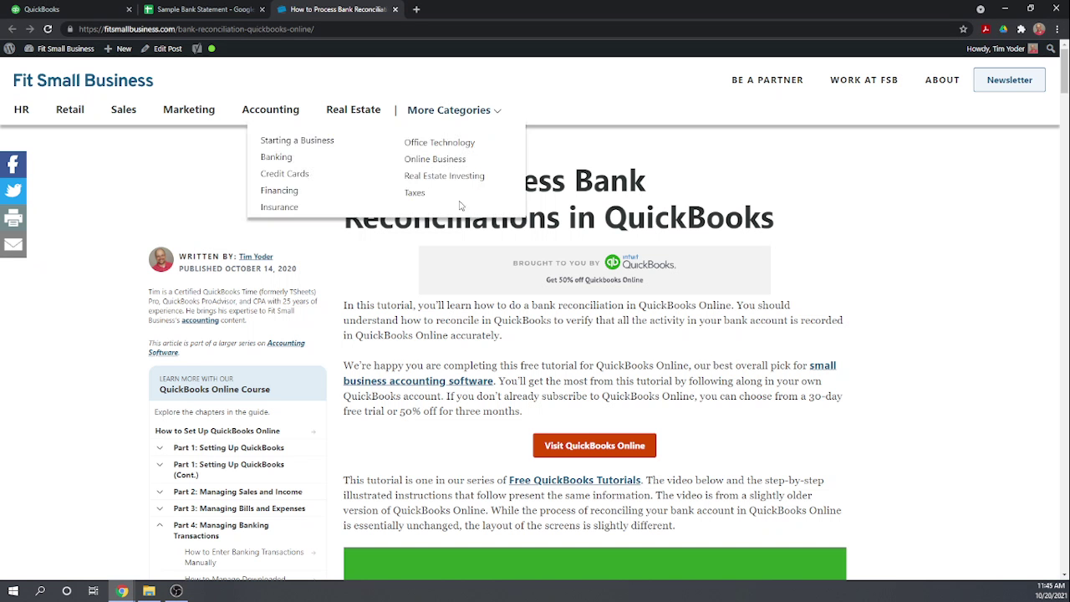
{"action": "left_click", "coordinate": [80, 9]}
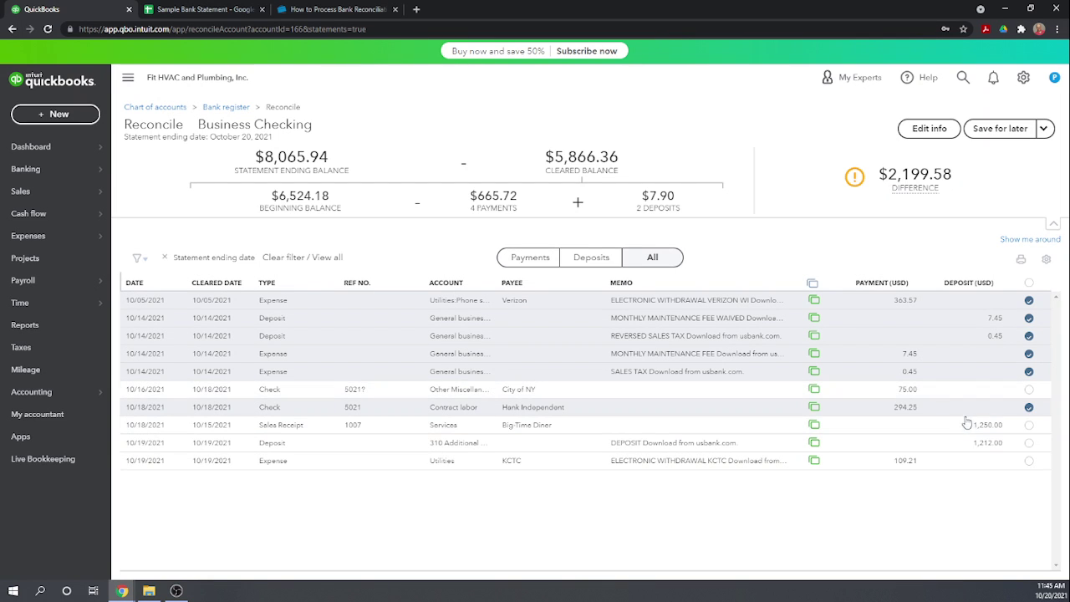
Compare the reconcile list, now at a $2,199.58 difference, against the bank statement spreadsheet
{"action": "left_click", "coordinate": [178, 10]}
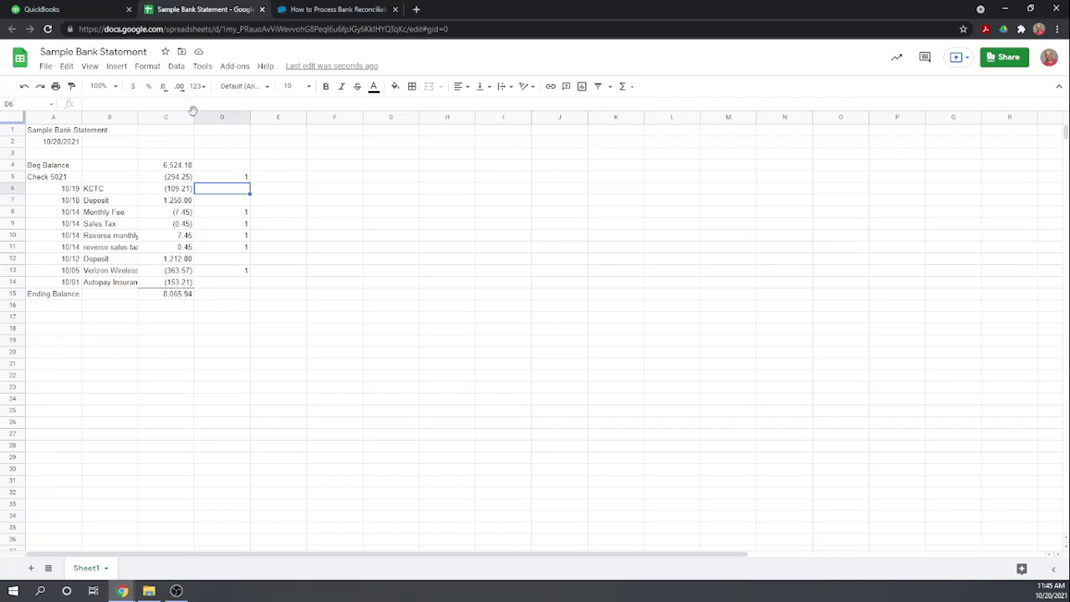
{"action": "left_click", "coordinate": [80, 12]}
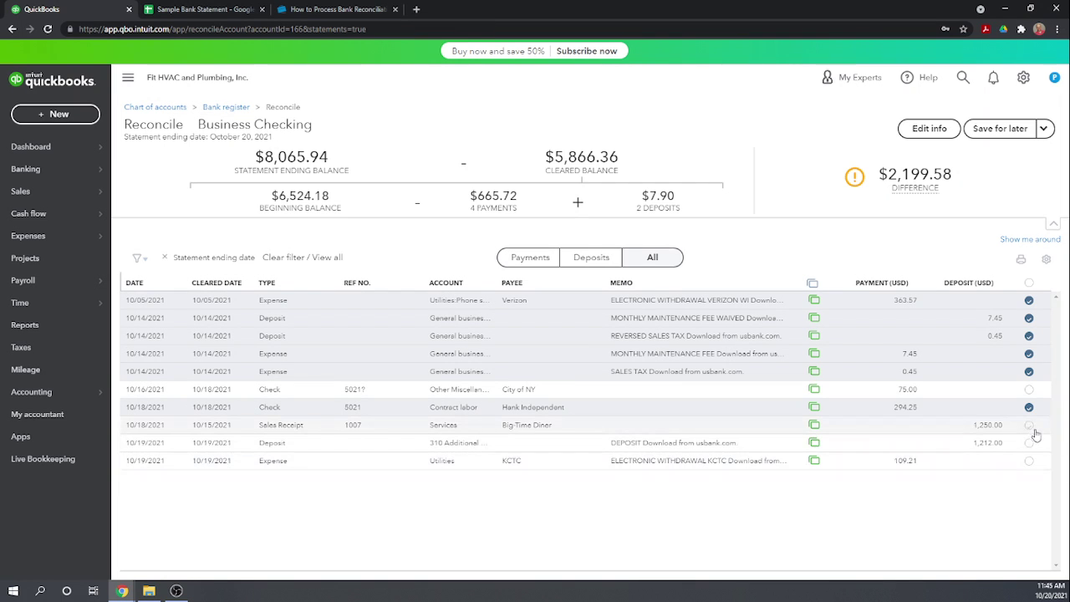
On the bank statement sheet, tick the 1,212.00 deposit (D12) and the 1,250.00 deposit (D7) with a 1 each
{"action": "left_click", "coordinate": [211, 15]}
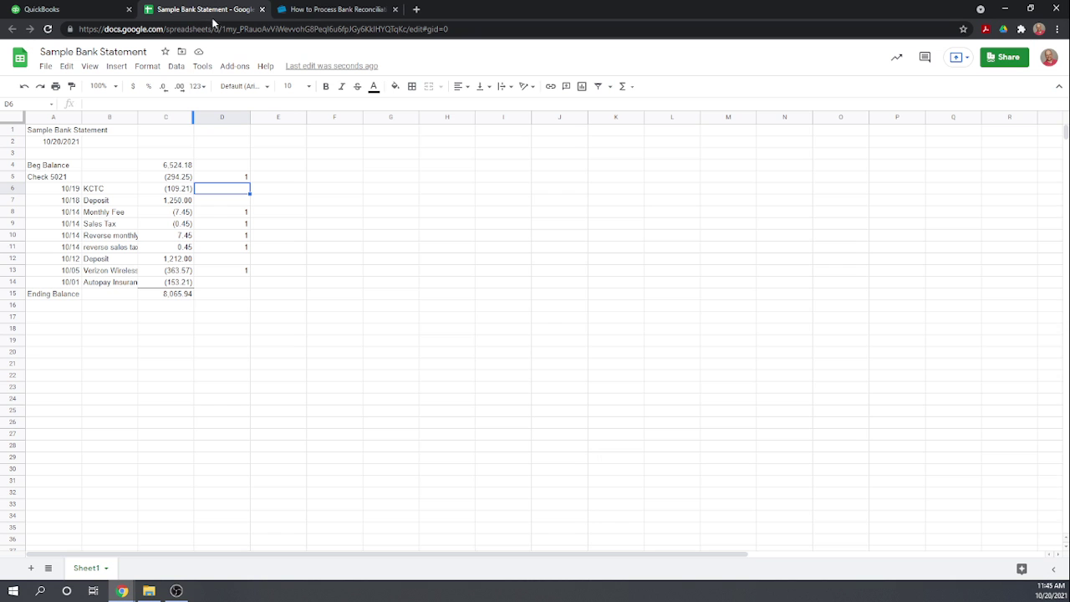
{"action": "left_click", "coordinate": [221, 263]}
{"action": "type", "text": "1"}
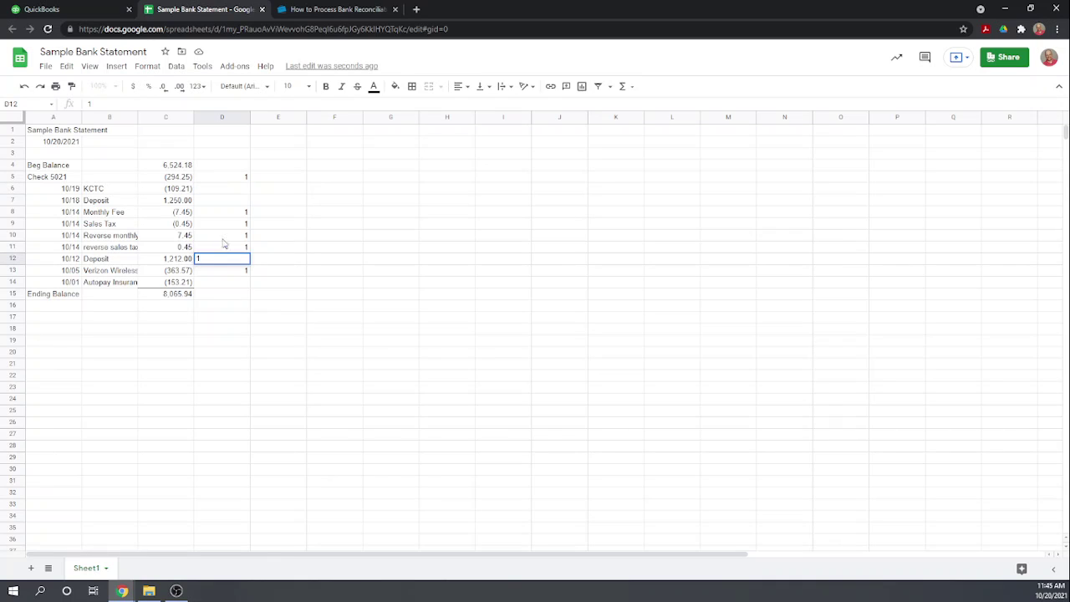
{"action": "left_click", "coordinate": [244, 193]}
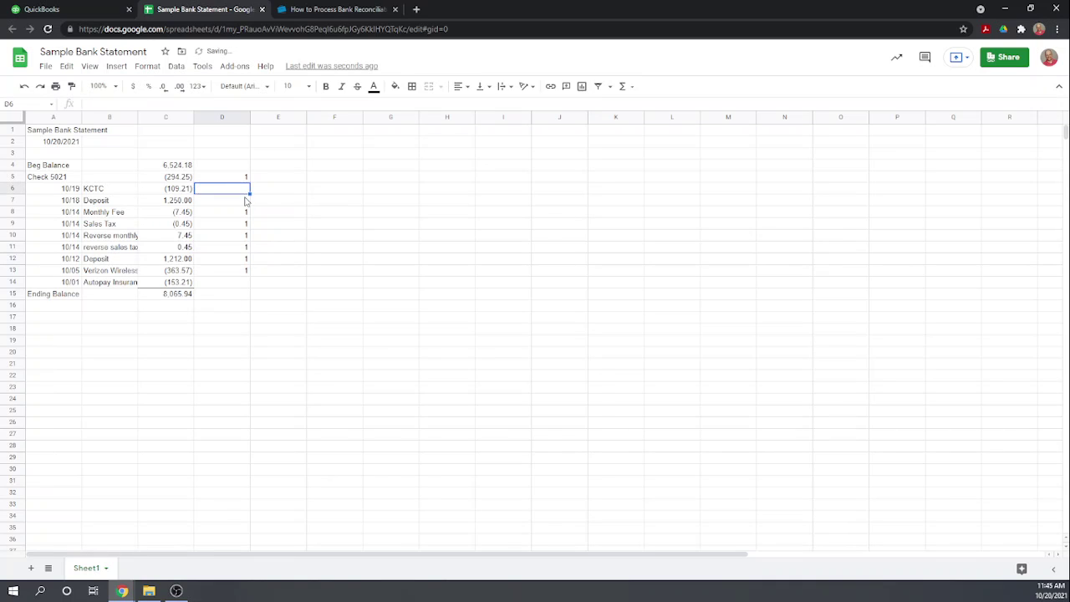
{"action": "left_click", "coordinate": [246, 203]}
{"action": "type", "text": "1"}
{"action": "key", "text": "Return"}
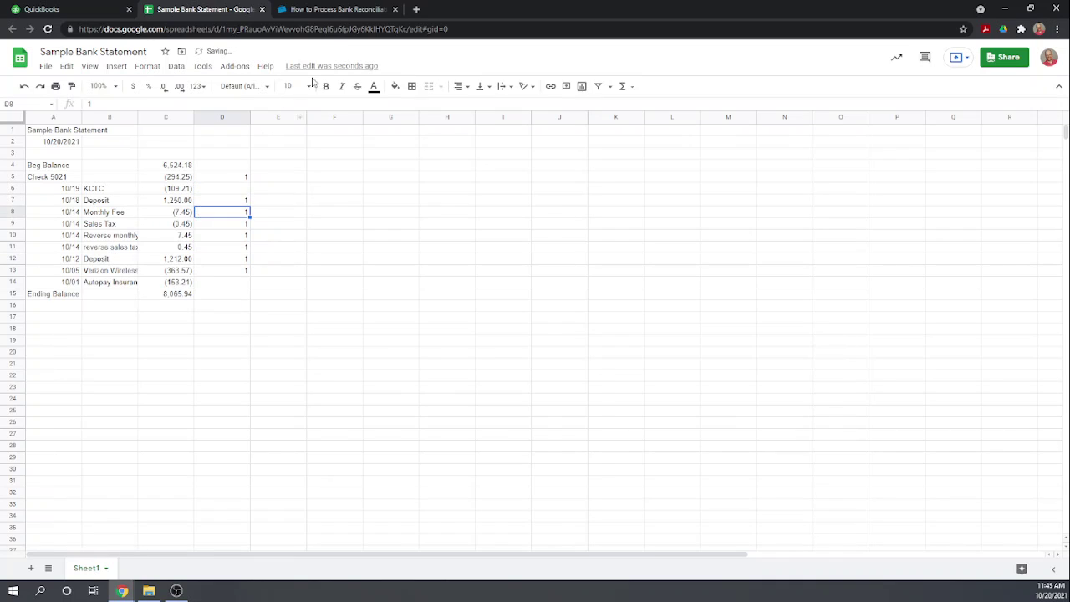
Clear the $1,250.00 sales receipt and $1,212.00 deposit, leaving a -$262.42 difference
{"action": "left_click", "coordinate": [28, 11]}
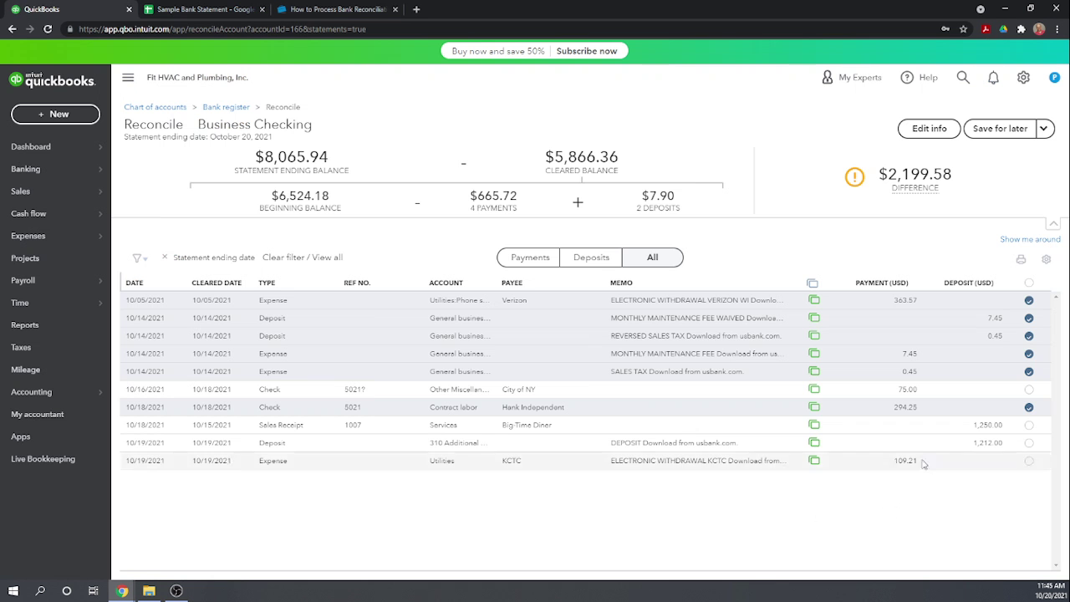
{"action": "left_click", "coordinate": [1030, 427]}
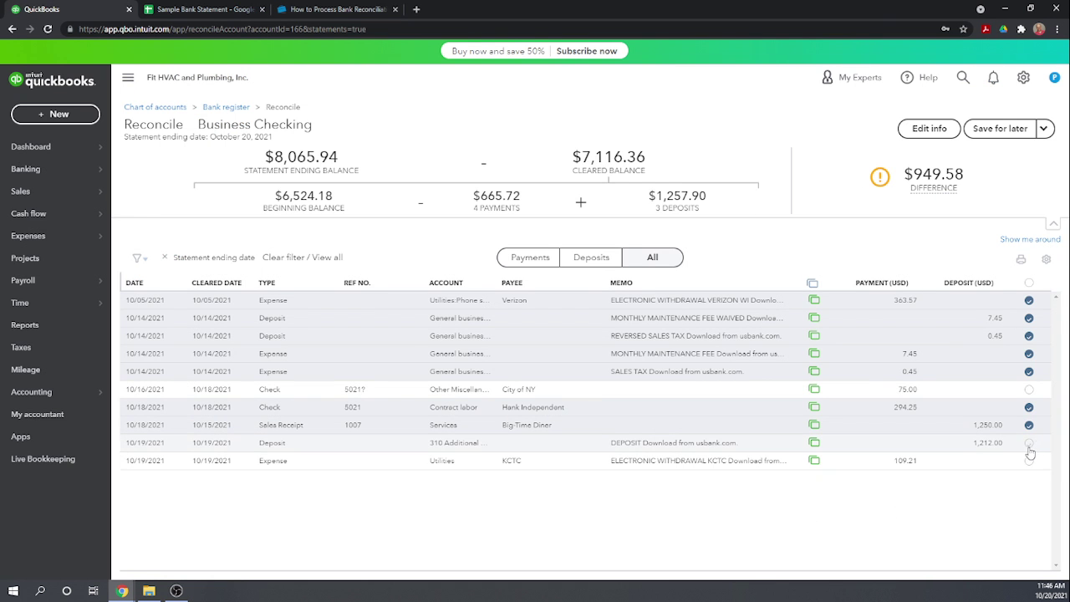
{"action": "left_click", "coordinate": [1029, 443]}
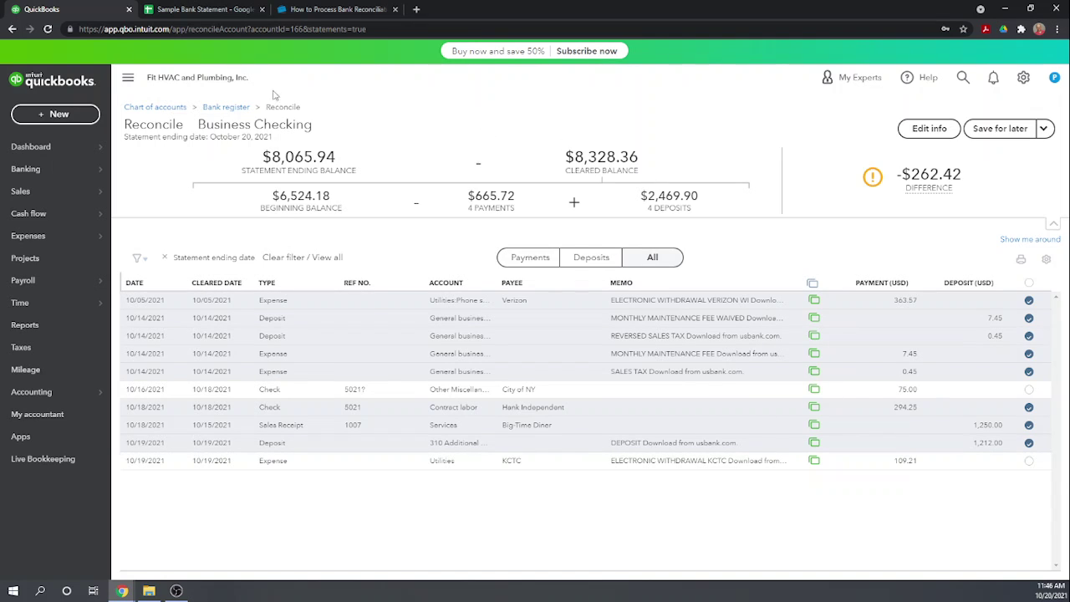
Tick the KCTC 109.21 payment with a 1 in D6 of the bank statement sheet
{"action": "left_click", "coordinate": [226, 11]}
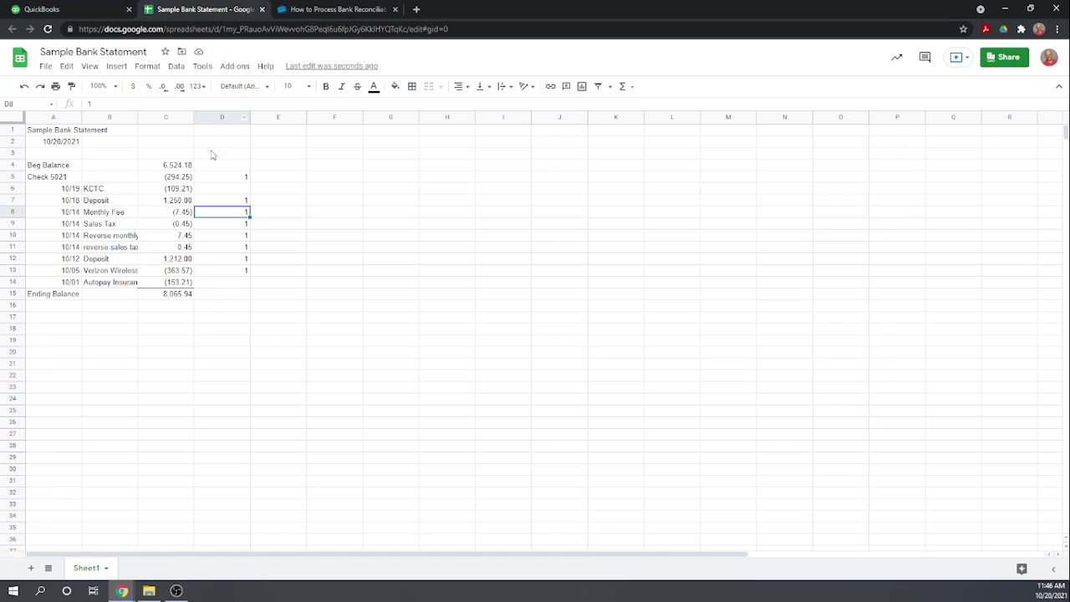
{"action": "left_click", "coordinate": [224, 191]}
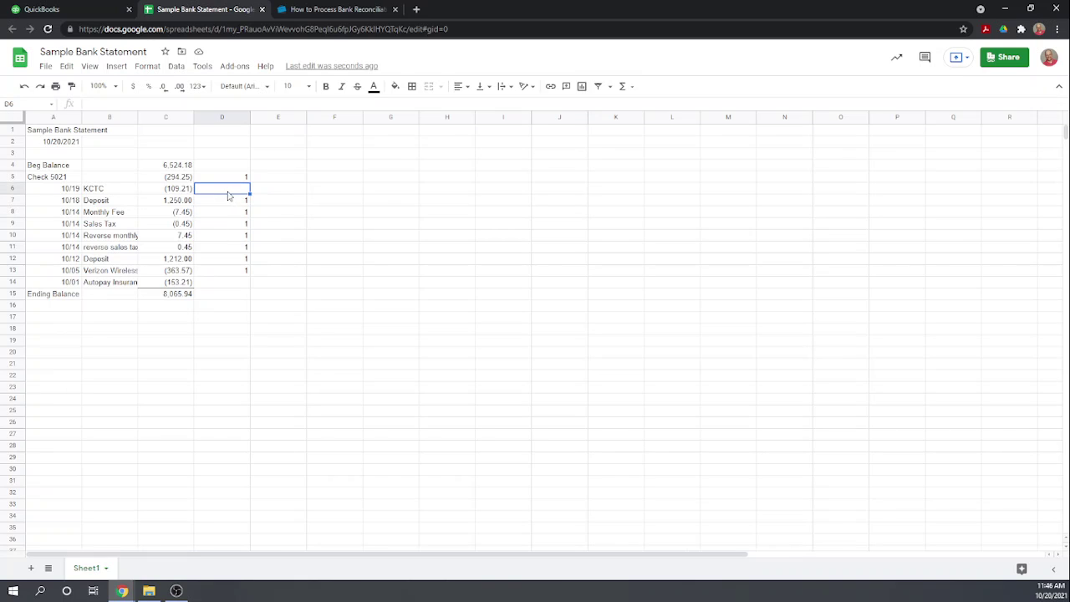
{"action": "type", "text": "1"}
{"action": "key", "text": "Return"}
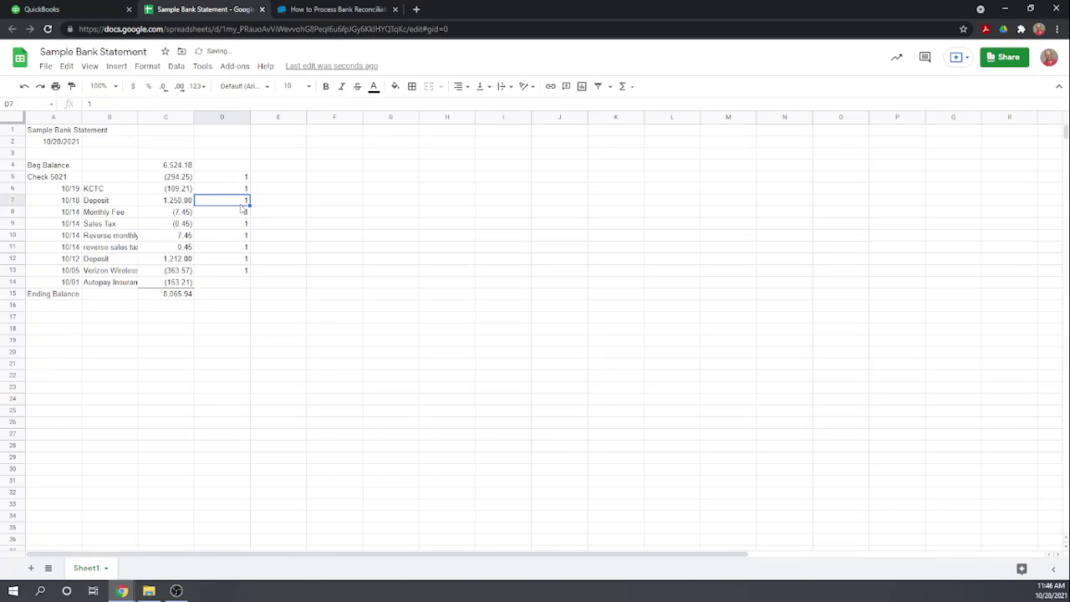
{"action": "left_click", "coordinate": [42, 9]}
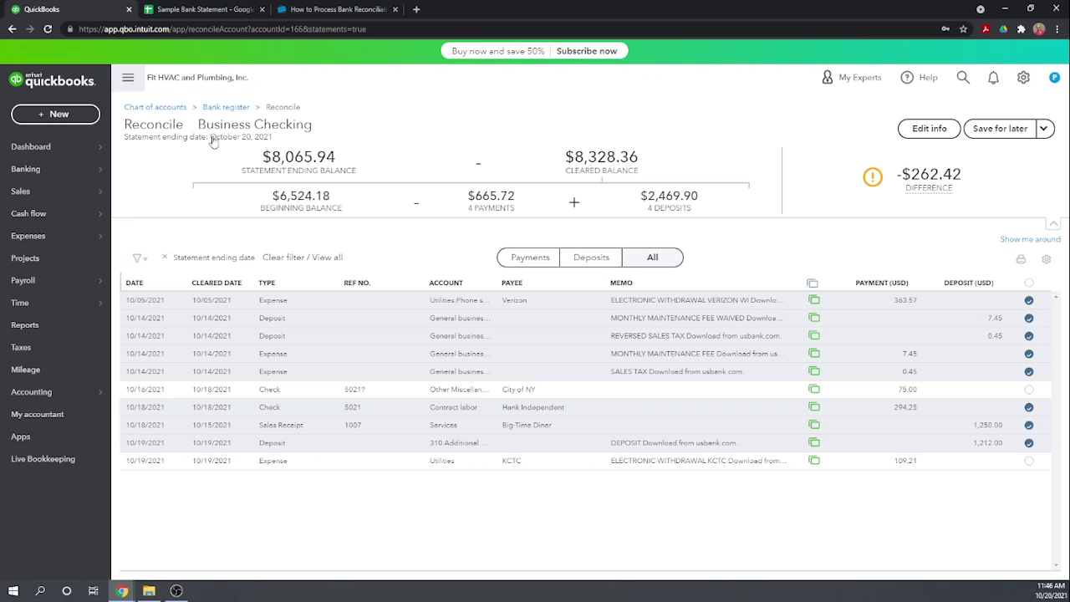
Clear the KCTC $109.21 payment, bringing the difference to -$153.21
{"action": "left_click", "coordinate": [1028, 460]}
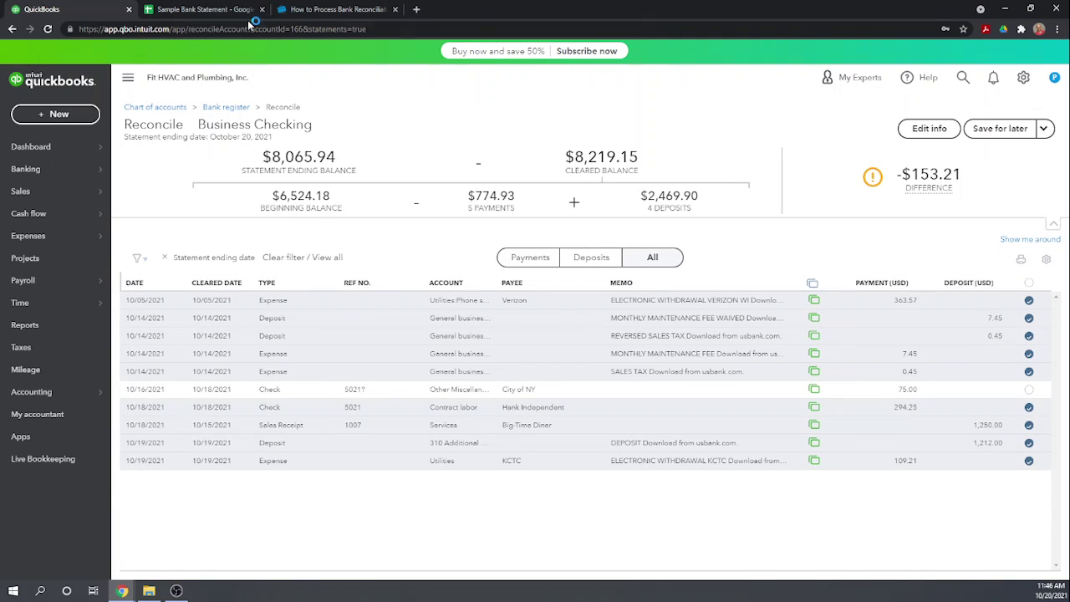
Locate the unmatched 10/01 Autopay Insurance 153.21 line at D14 on the statement
{"action": "left_click", "coordinate": [195, 8]}
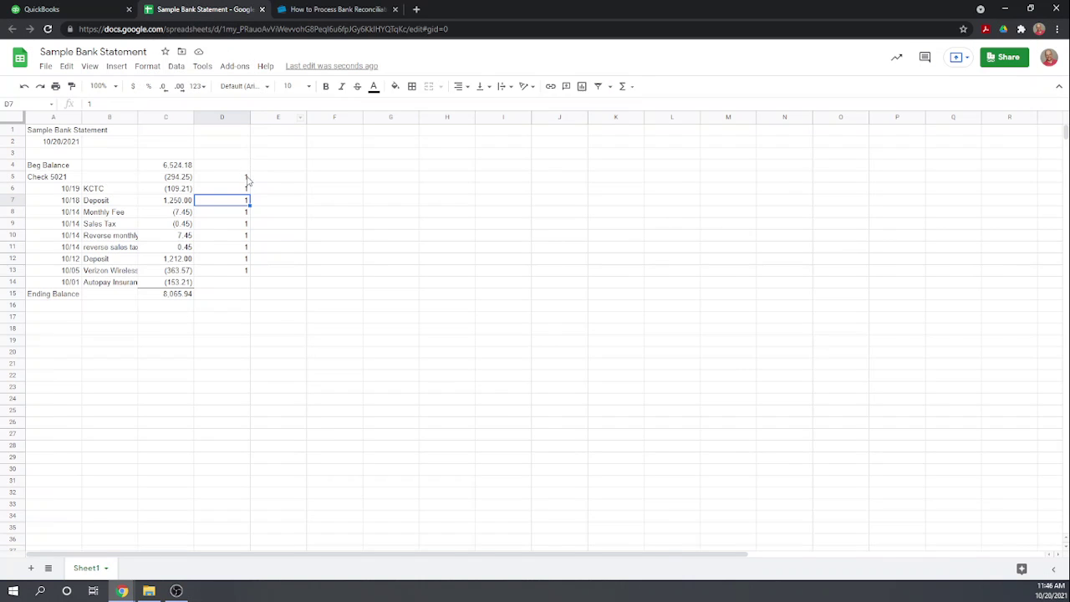
{"action": "left_click", "coordinate": [236, 287]}
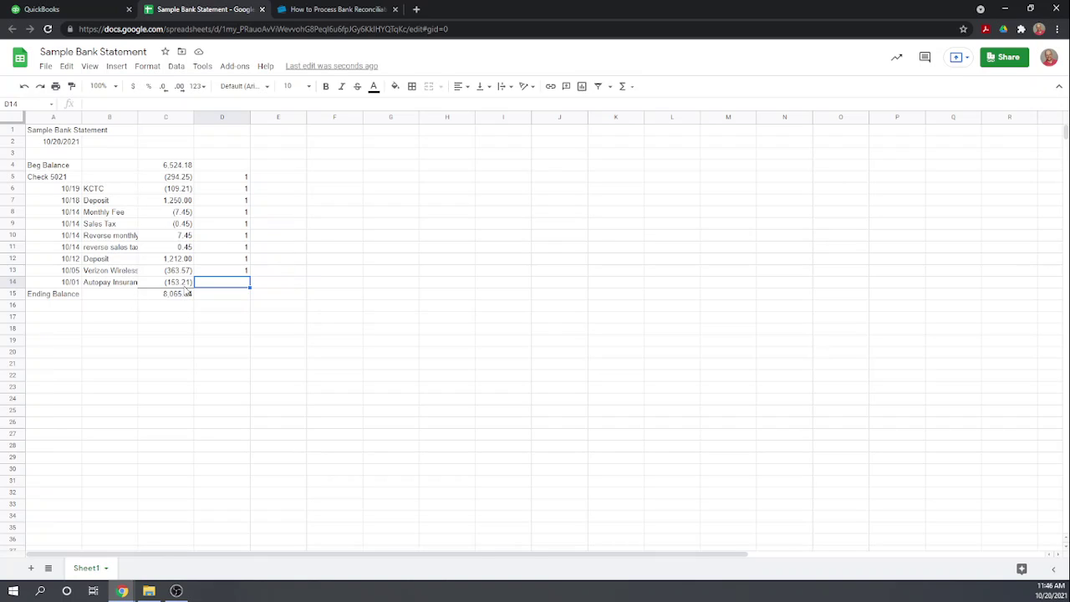
{"action": "left_click", "coordinate": [31, 12]}
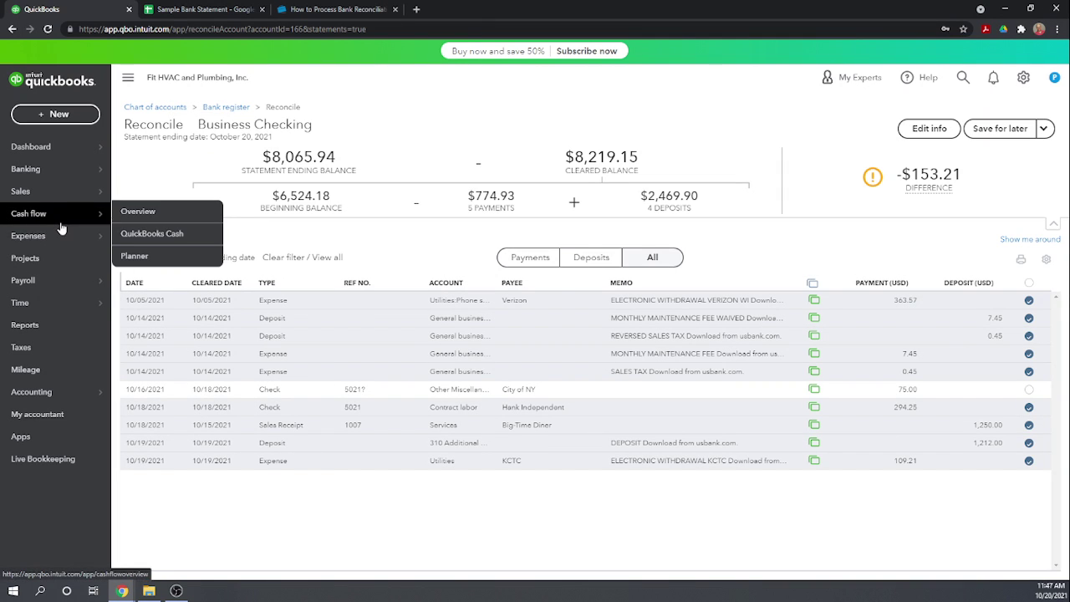
Open the Expenses page in a new browser tab and switch to it
{"action": "mouse_move", "coordinate": [65, 243]}
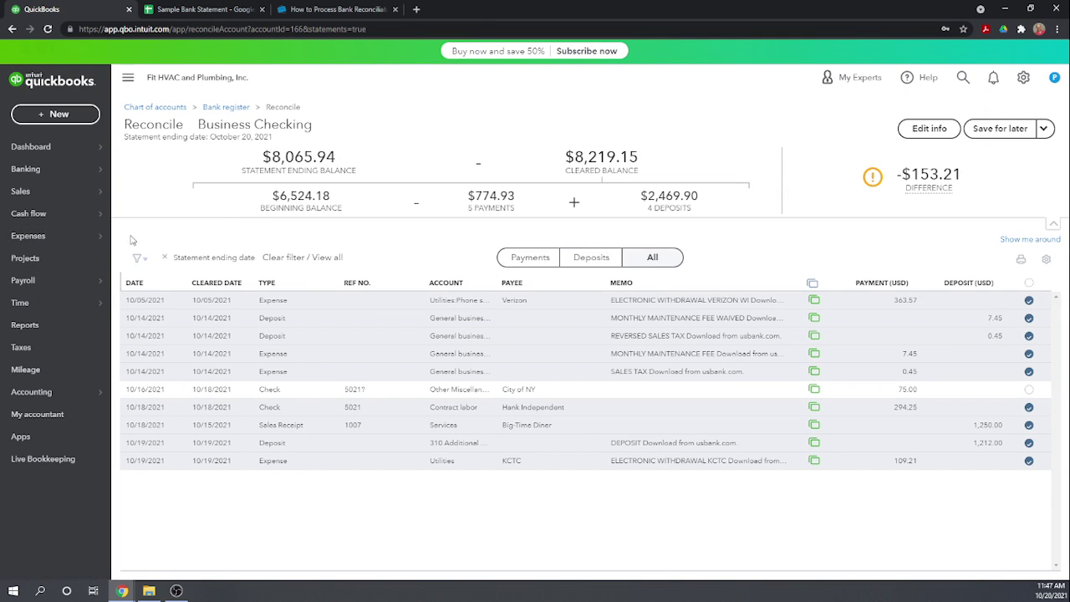
{"action": "mouse_move", "coordinate": [106, 241]}
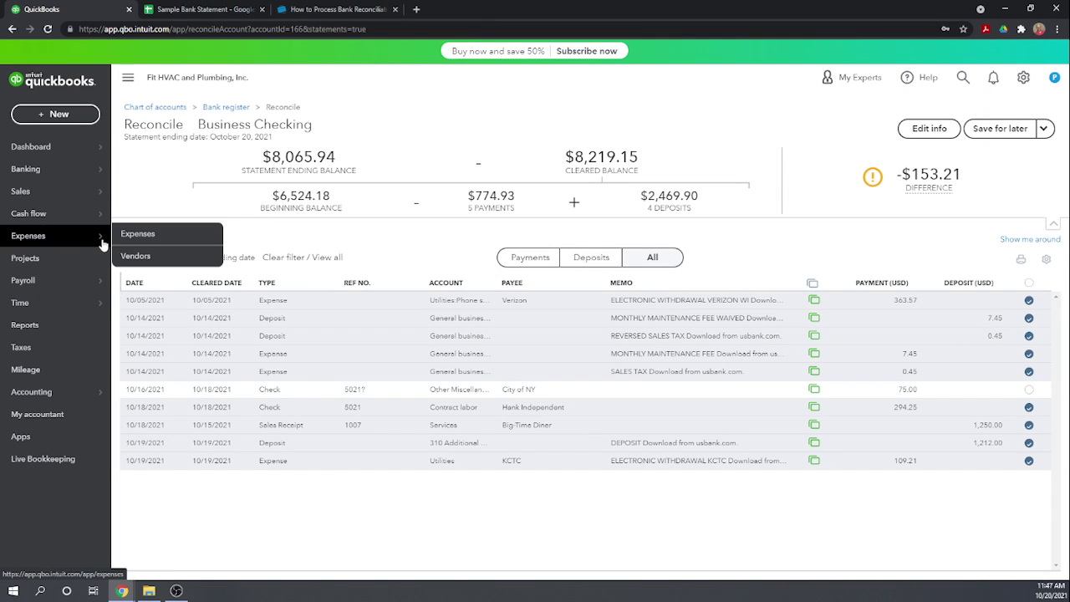
{"action": "right_click", "coordinate": [157, 232]}
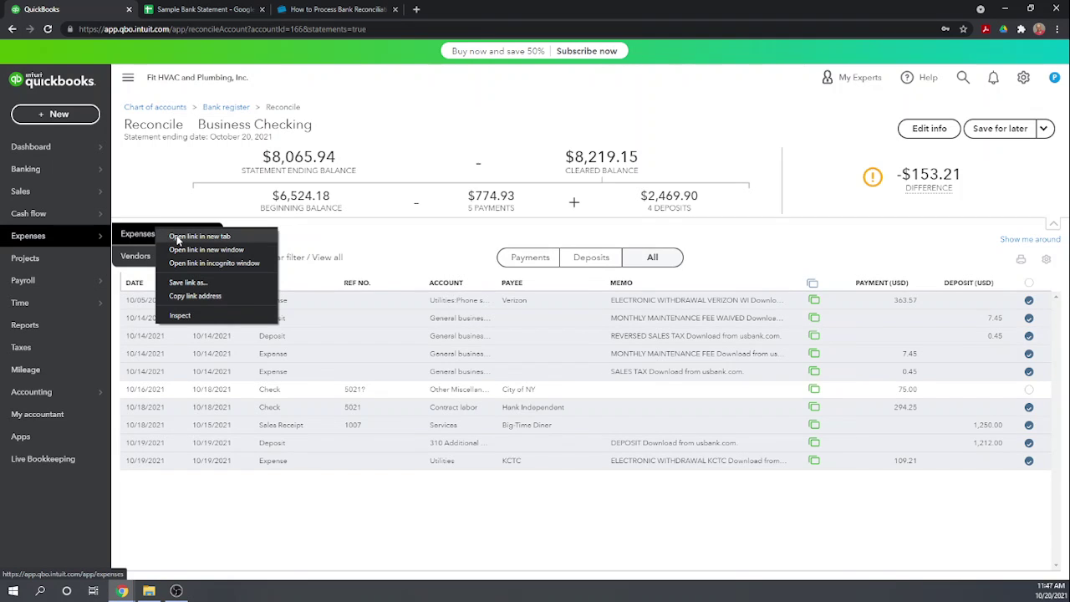
{"action": "left_click", "coordinate": [177, 238]}
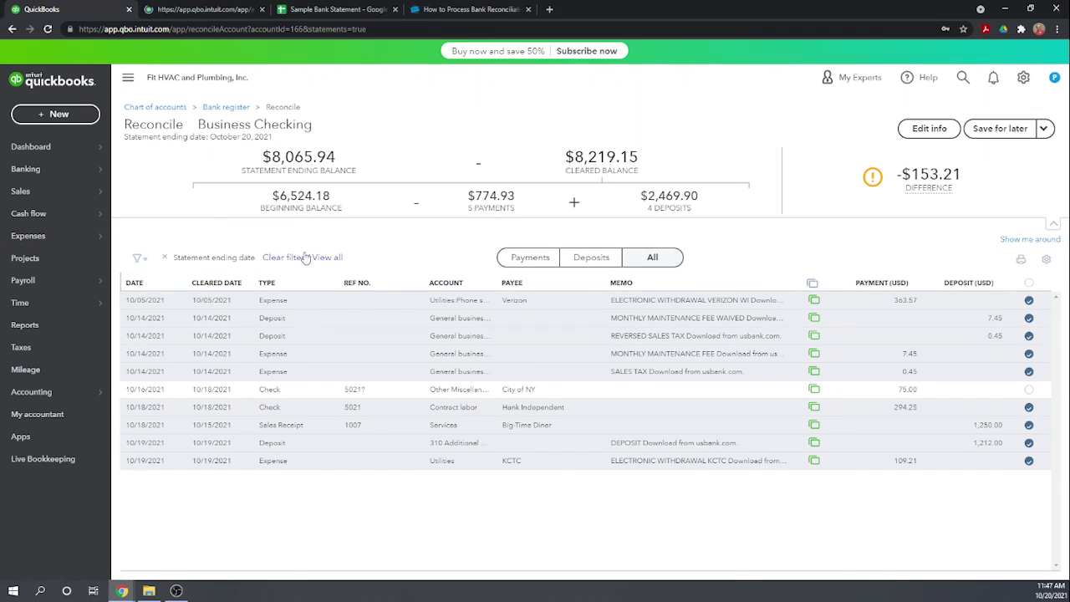
{"action": "left_click", "coordinate": [194, 10]}
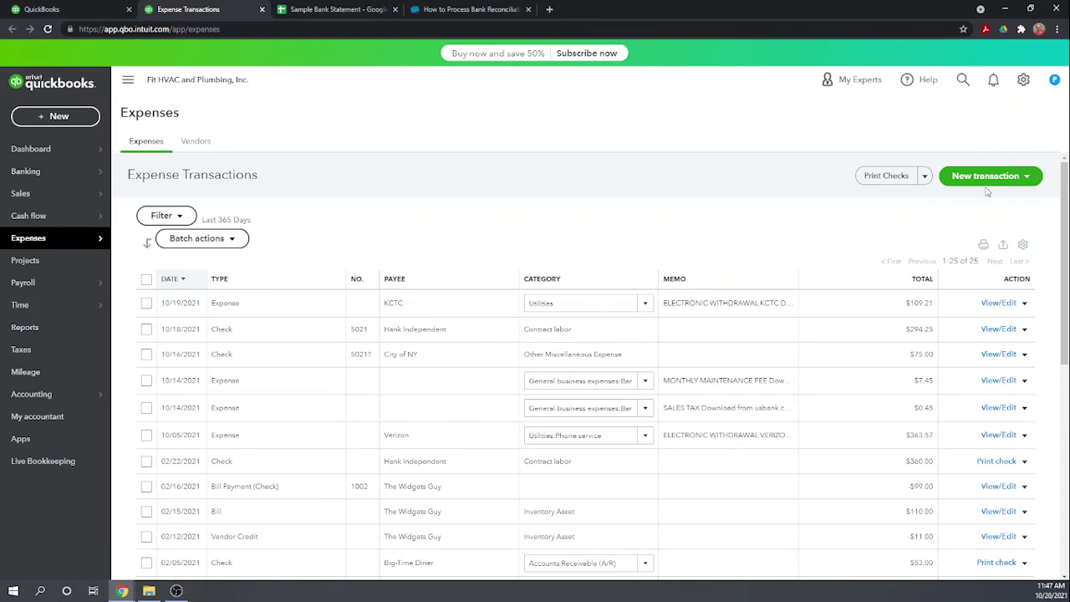
Start a new expense and add NYC Insurance as a new payee
{"action": "left_click", "coordinate": [986, 177]}
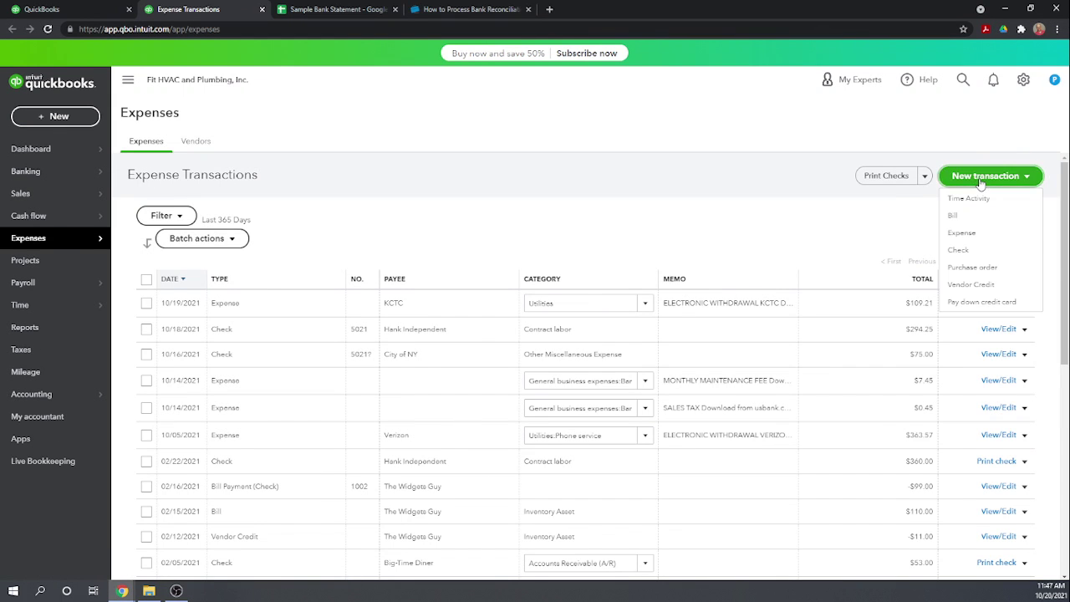
{"action": "left_click", "coordinate": [962, 234]}
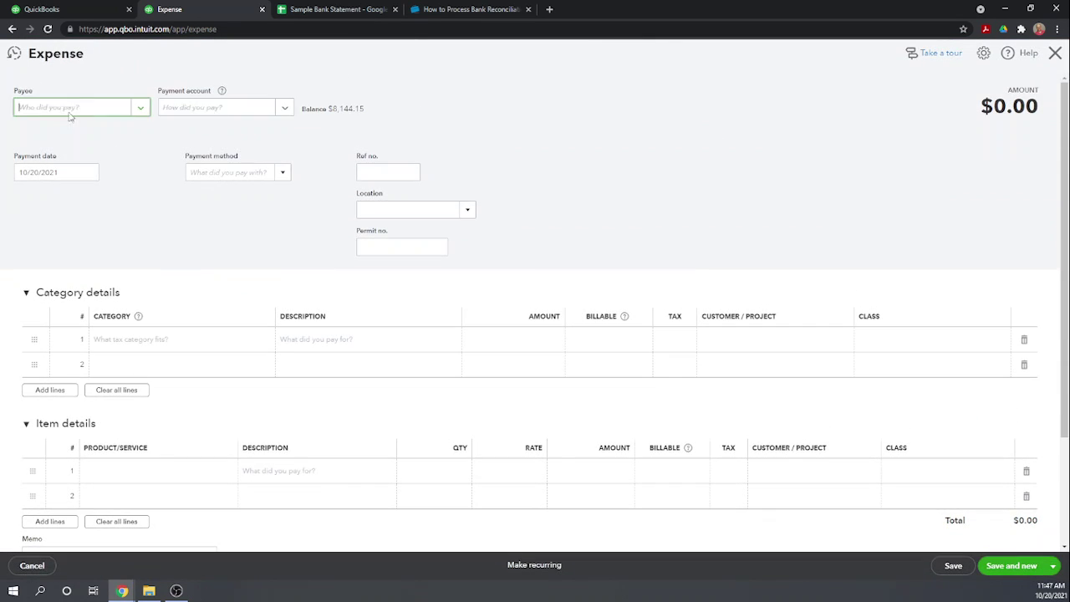
{"action": "left_click", "coordinate": [141, 109]}
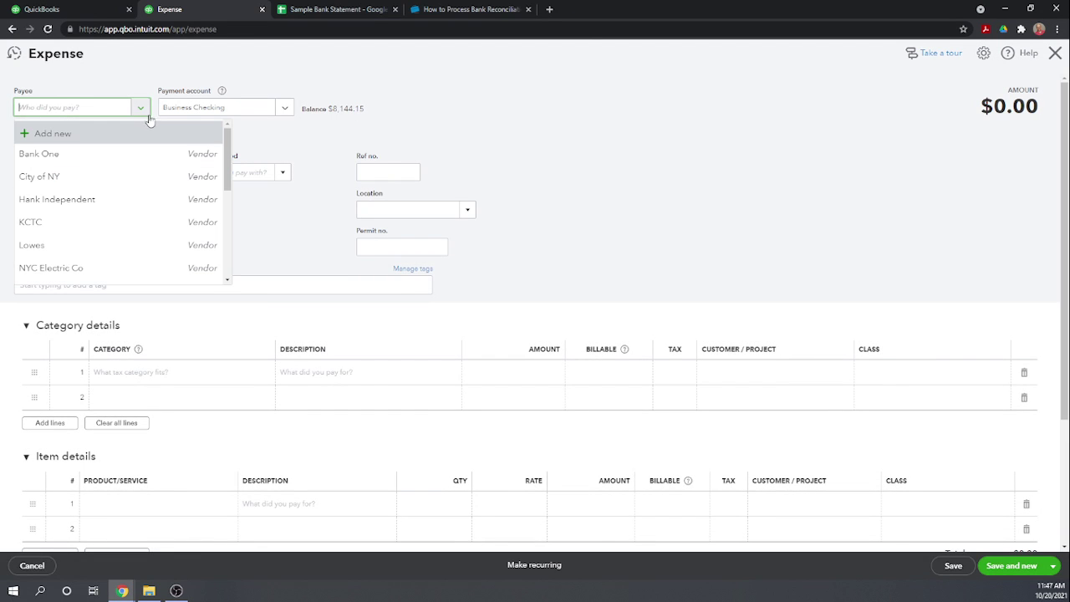
{"action": "scroll", "coordinate": [147, 150], "scroll_direction": "down", "scroll_amount": 1}
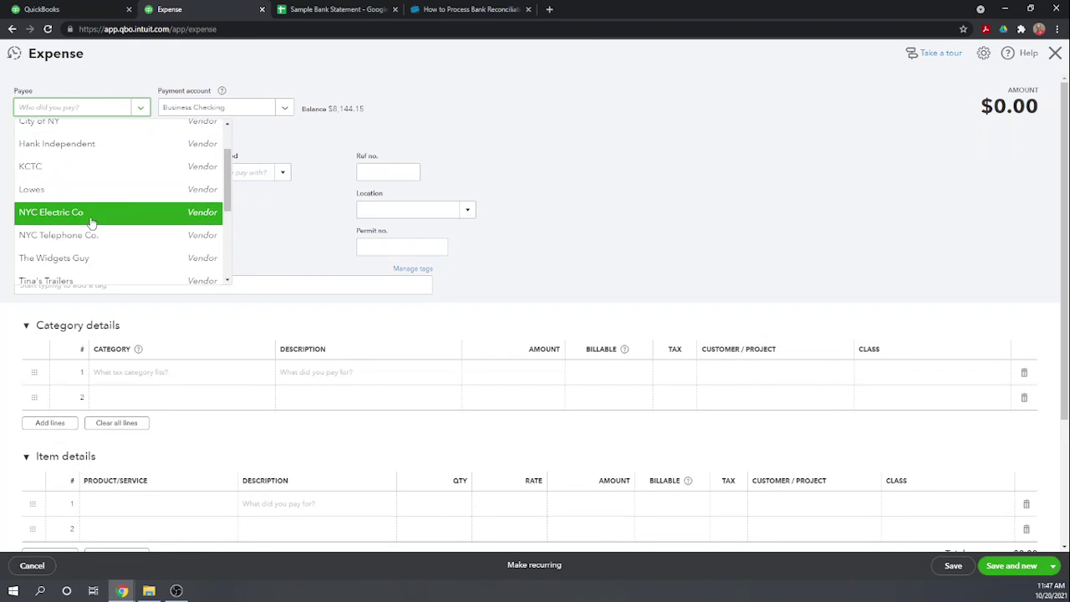
{"action": "scroll", "coordinate": [101, 219], "scroll_direction": "down", "scroll_amount": 2}
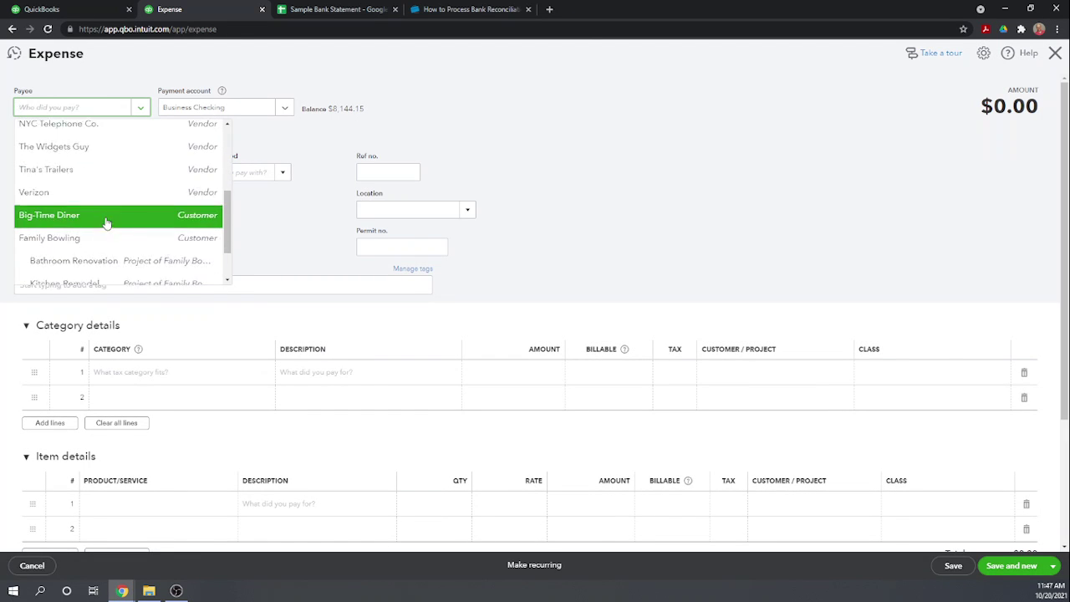
{"action": "scroll", "coordinate": [105, 219], "scroll_direction": "down", "scroll_amount": 1}
{"action": "scroll", "coordinate": [109, 192], "scroll_direction": "up", "scroll_amount": 5}
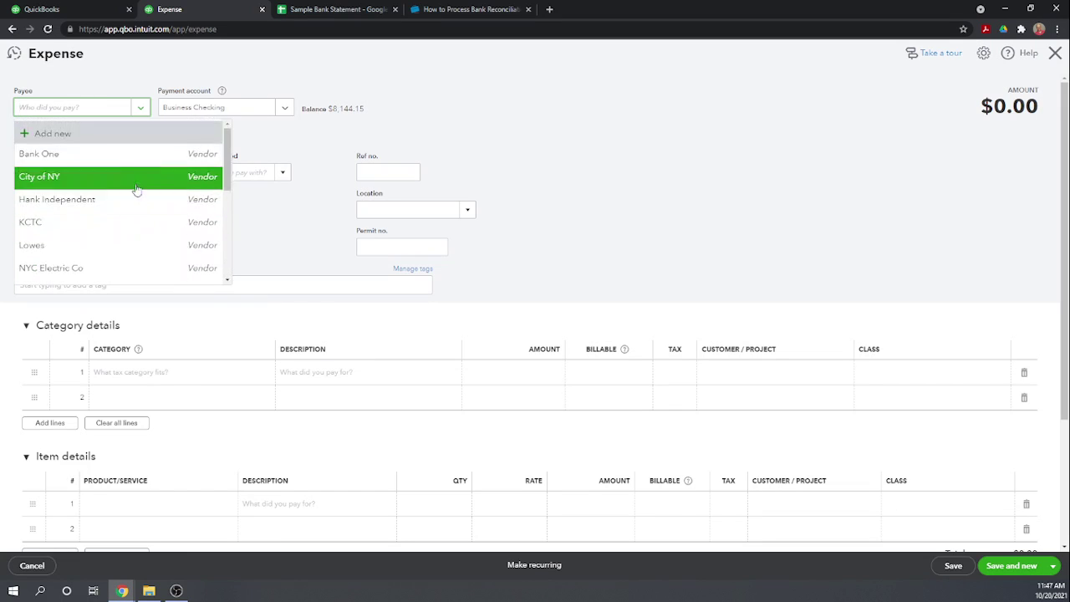
{"action": "left_click", "coordinate": [100, 111]}
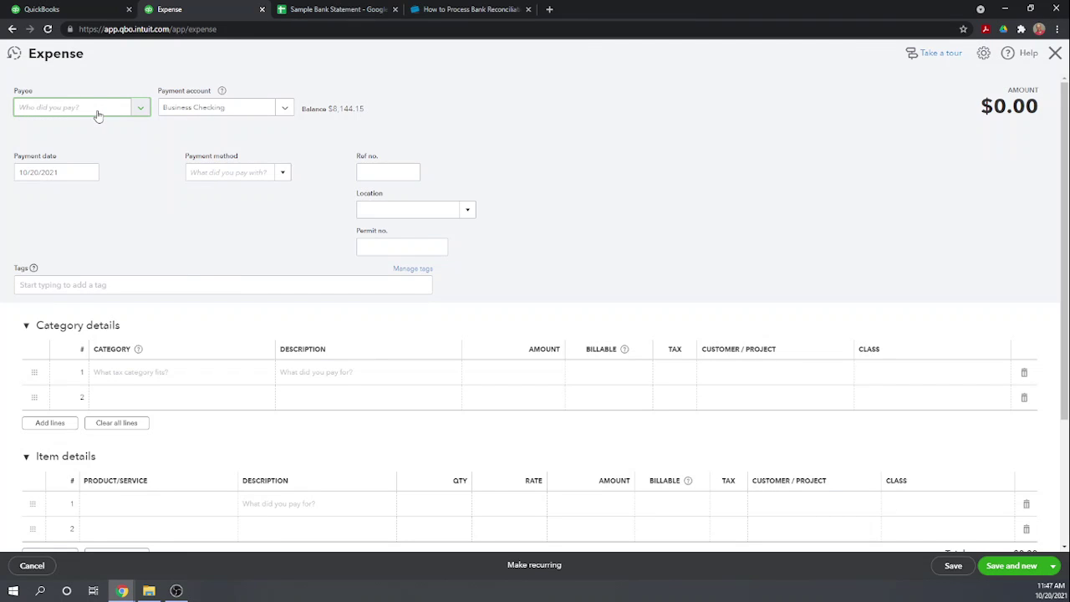
{"action": "type", "text": "N"}
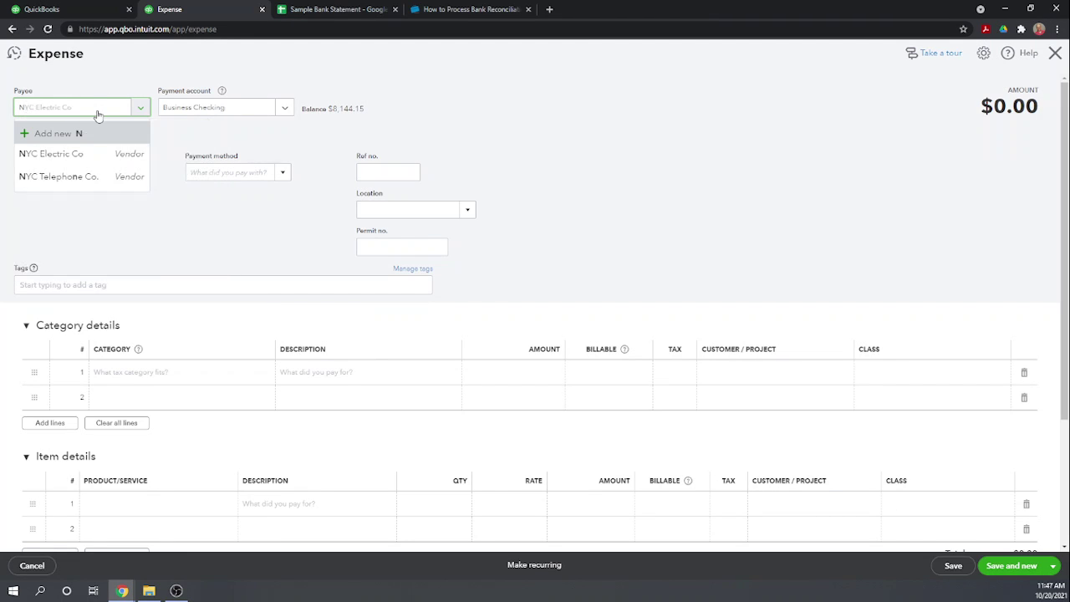
{"action": "type", "text": "YC Insurance"}
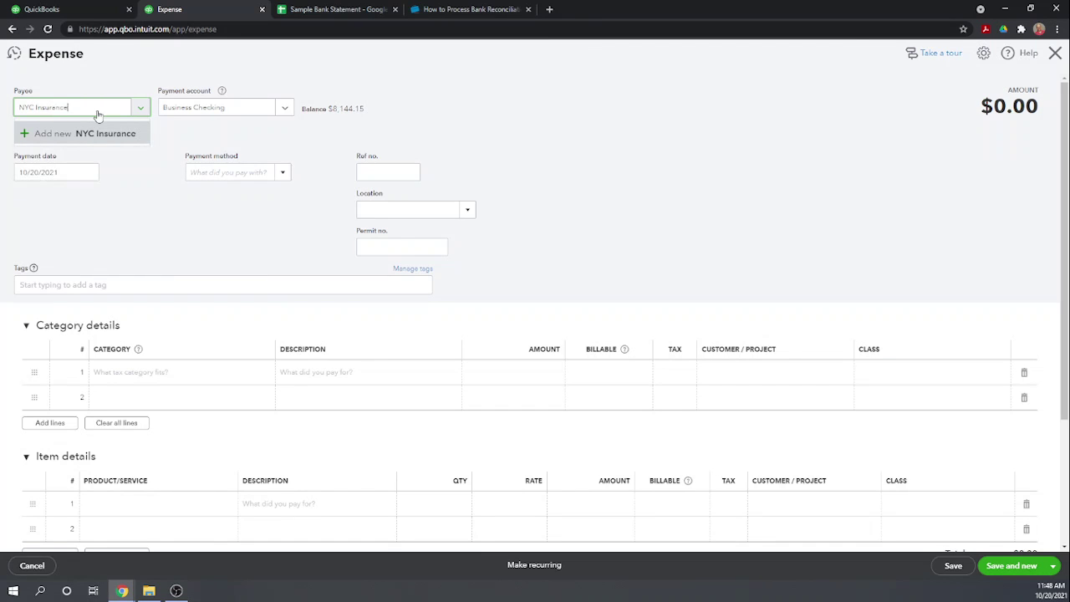
{"action": "left_click", "coordinate": [132, 135]}
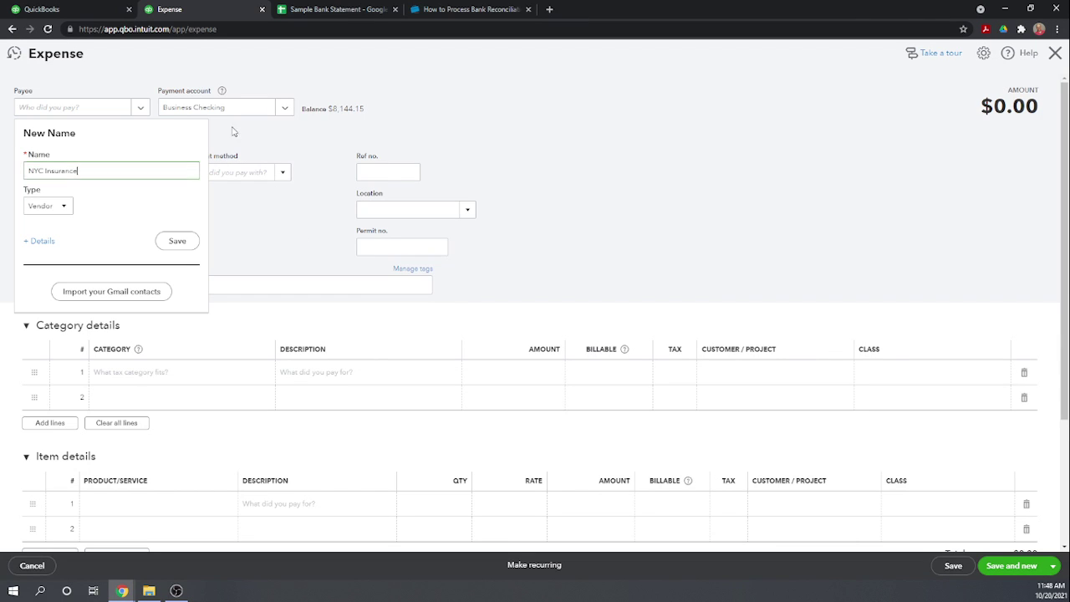
{"action": "left_click", "coordinate": [175, 241]}
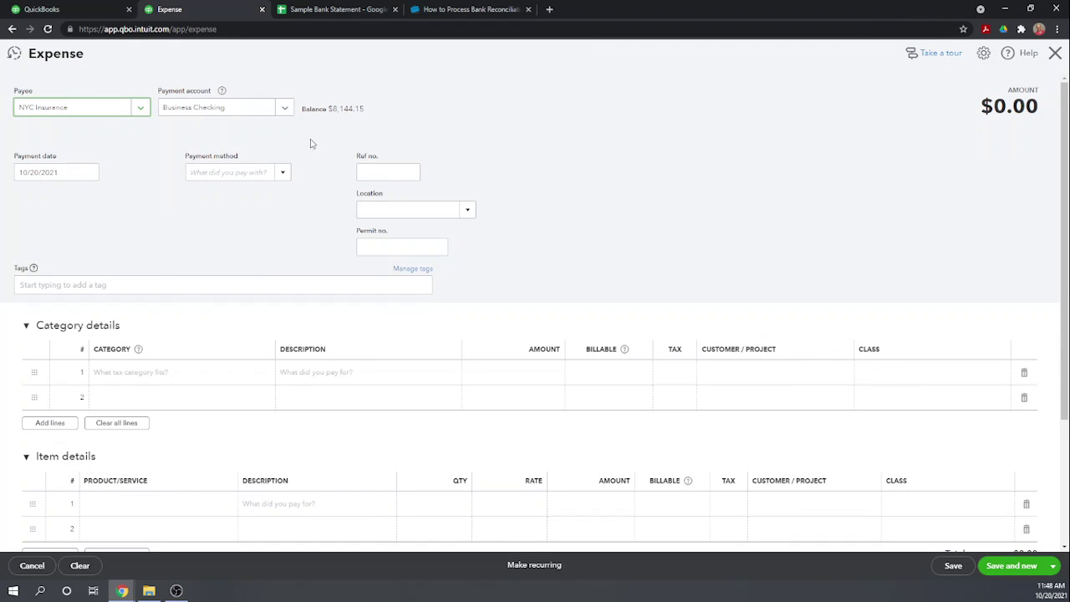
Set the payment date to 10/01/2021 and the payment method to Auto
{"action": "left_click", "coordinate": [92, 173]}
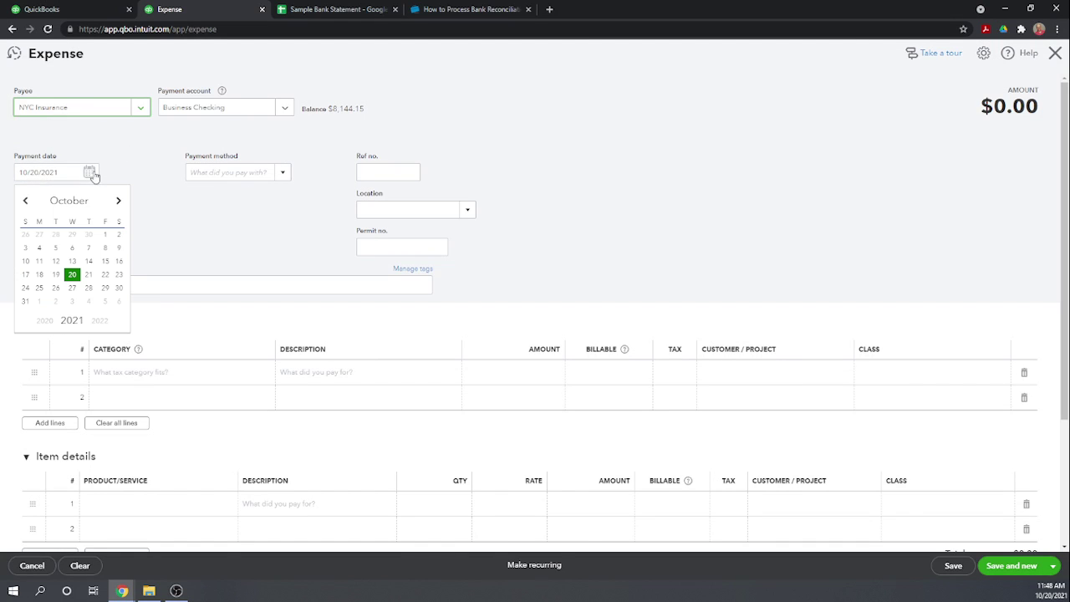
{"action": "left_click", "coordinate": [106, 237]}
{"action": "left_click", "coordinate": [283, 173]}
{"action": "left_click", "coordinate": [250, 212]}
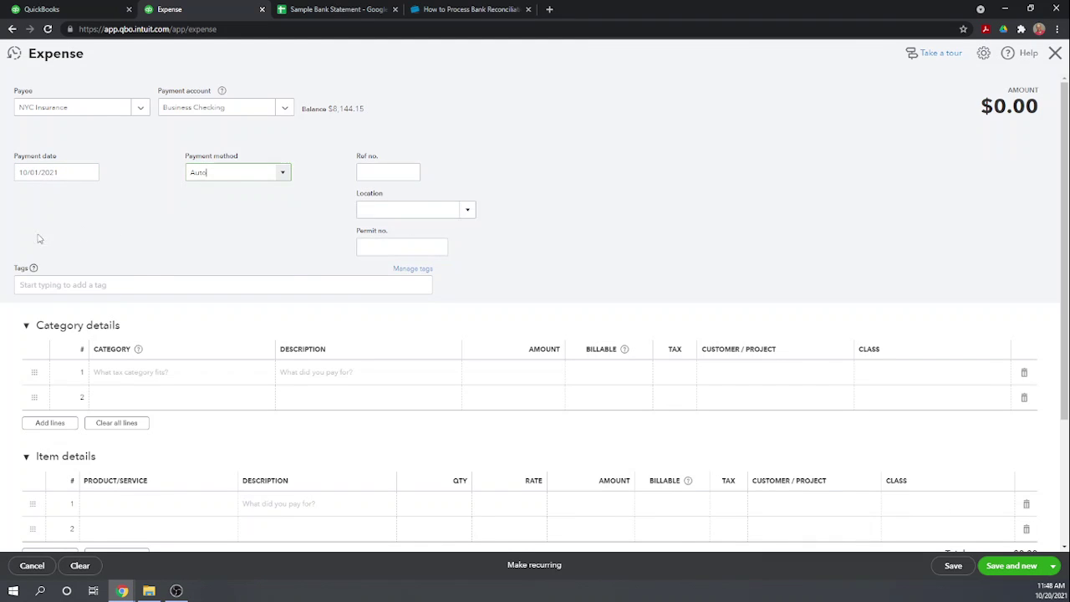
Categorize the line as Insurance with the Administrative class and switch saving to Save and close
{"action": "scroll", "coordinate": [82, 345], "scroll_direction": "down", "scroll_amount": 1}
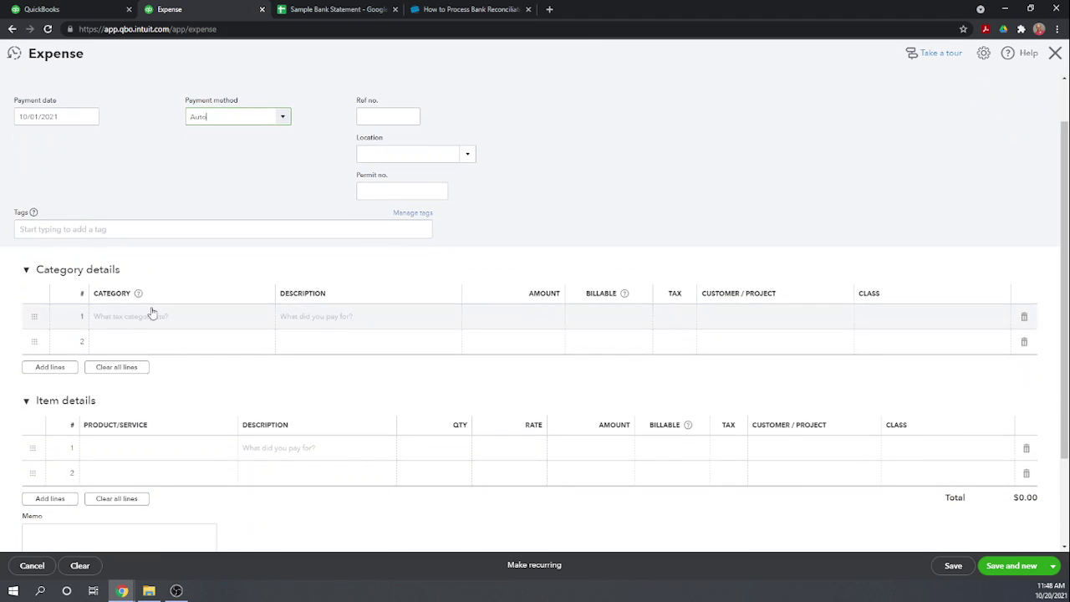
{"action": "left_click", "coordinate": [151, 316]}
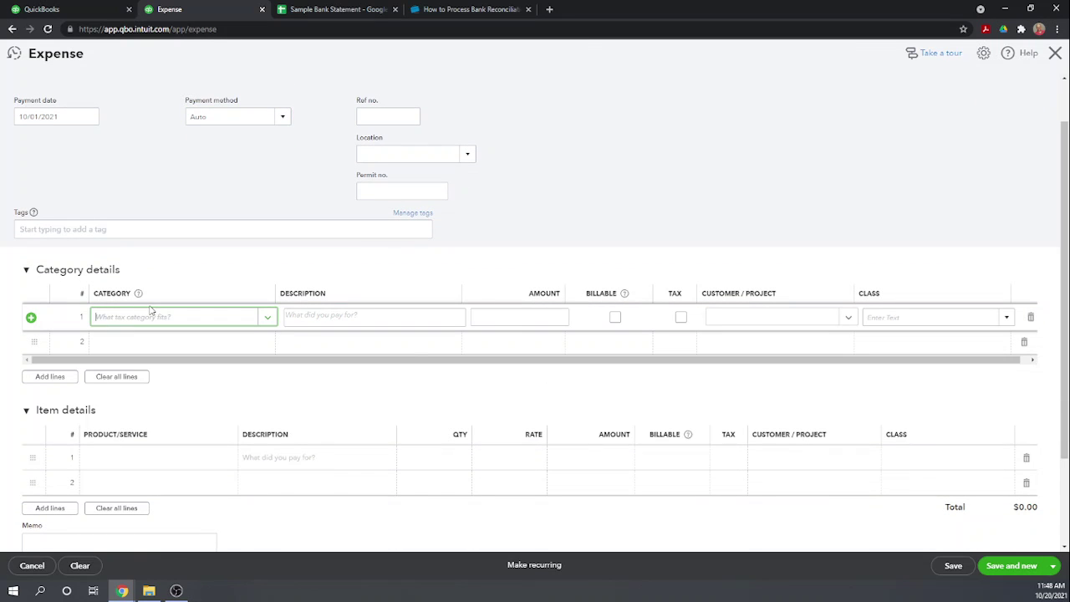
{"action": "type", "text": "insur"}
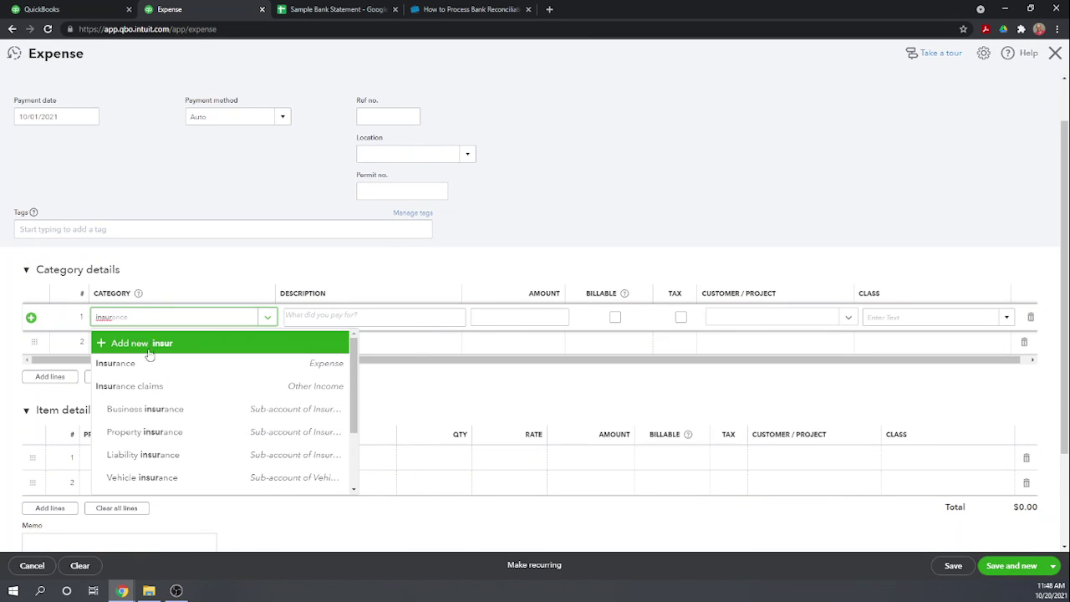
{"action": "left_click", "coordinate": [147, 363]}
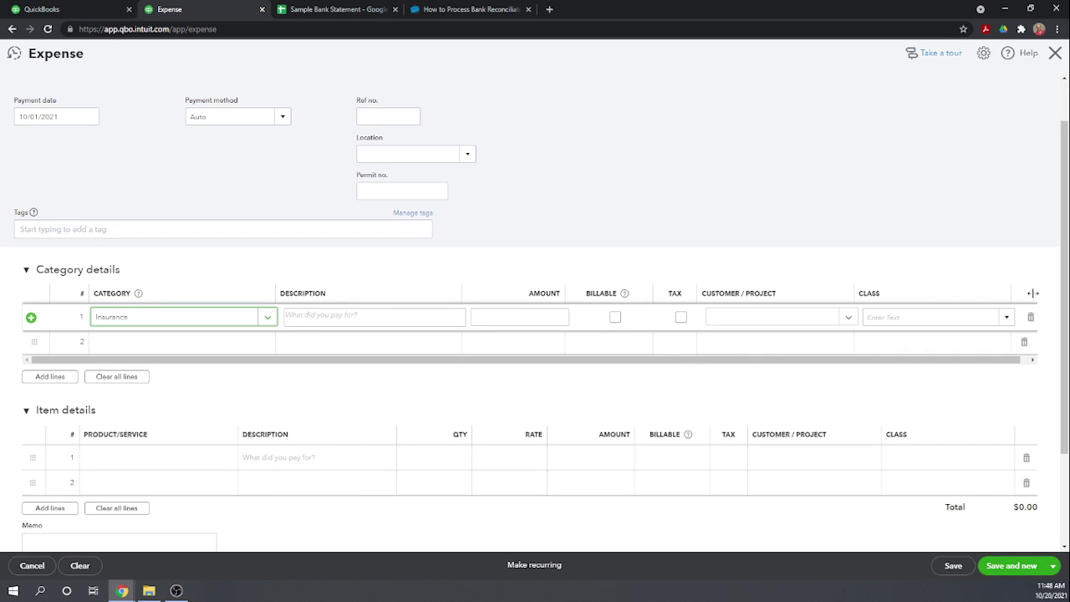
{"action": "left_click", "coordinate": [1004, 318]}
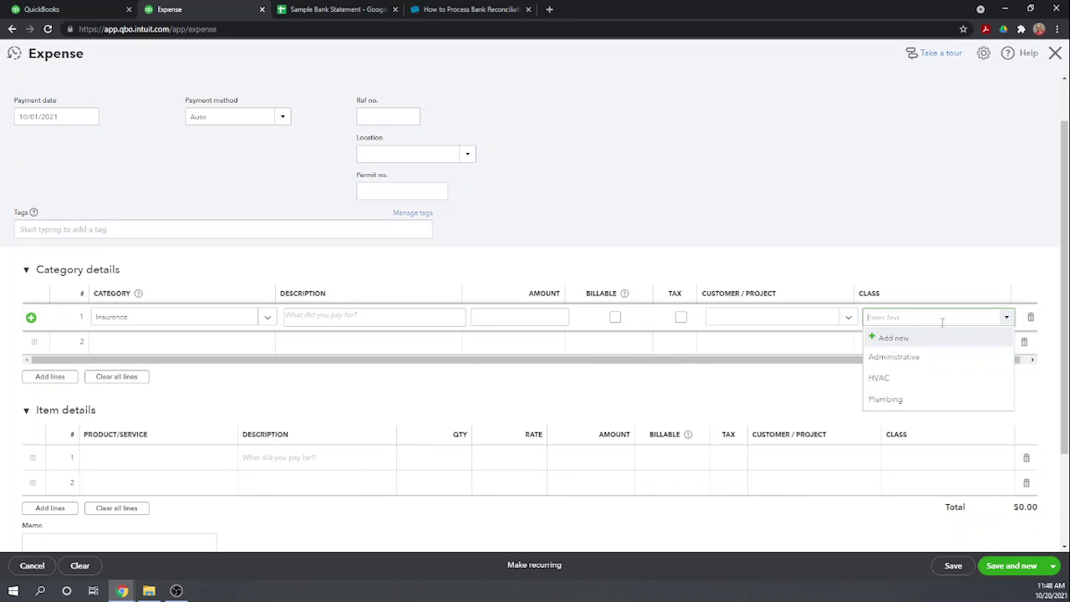
{"action": "left_click", "coordinate": [895, 357]}
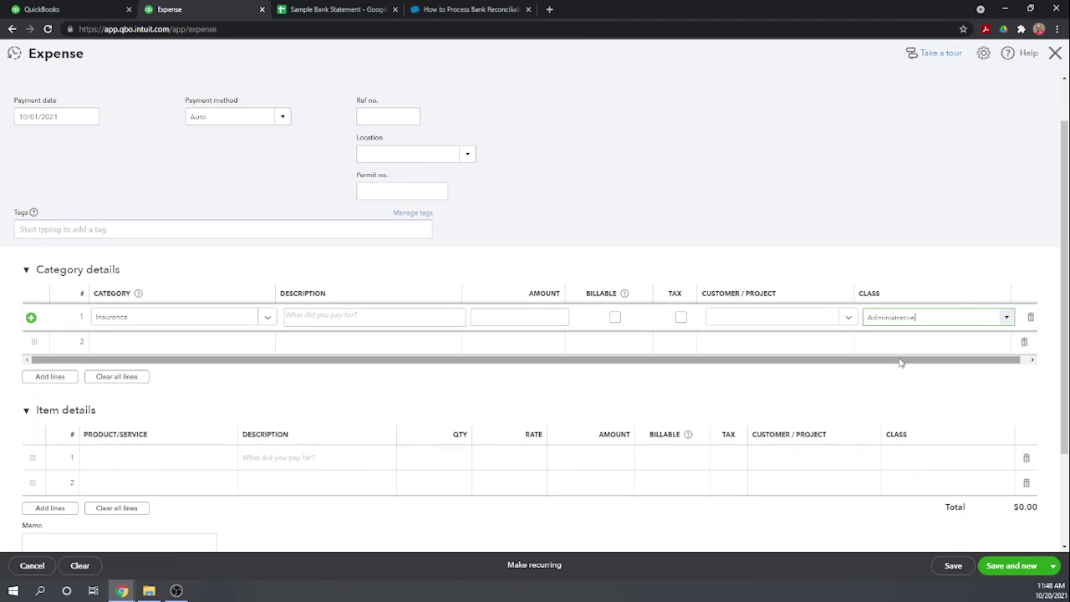
{"action": "left_click", "coordinate": [760, 182]}
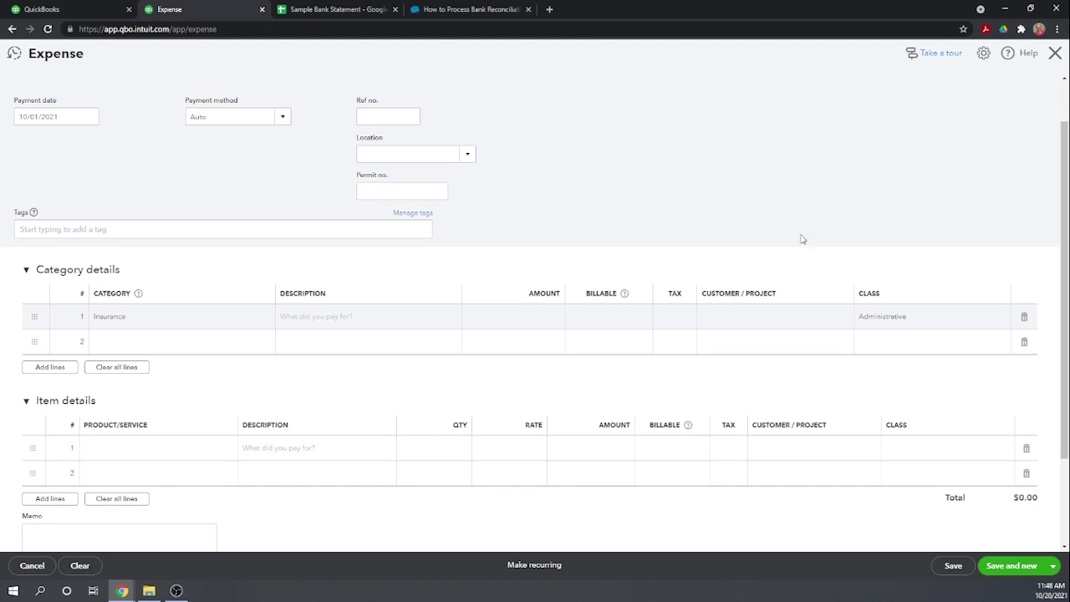
{"action": "left_click", "coordinate": [1055, 566]}
{"action": "left_click", "coordinate": [998, 547]}
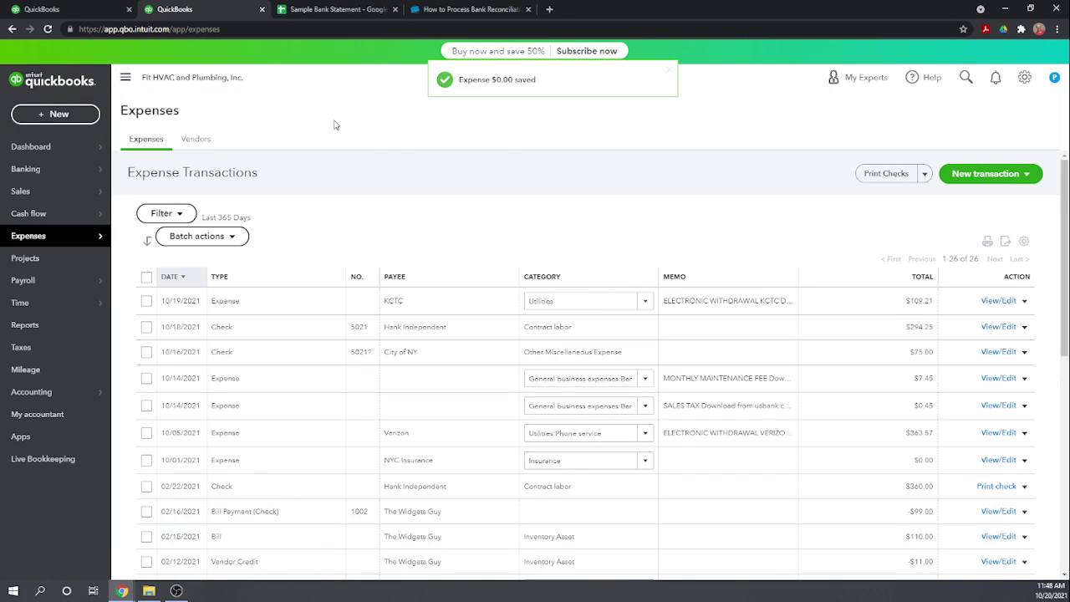
Reload the Business Checking reconciliation so the new NYC Insurance expense is listed
{"action": "left_click", "coordinate": [65, 12]}
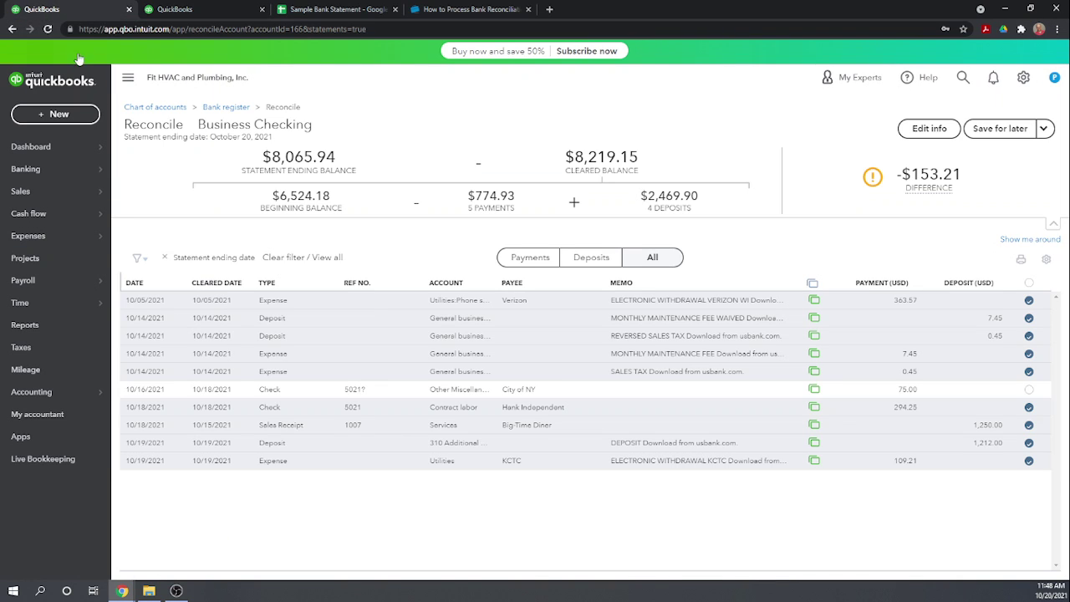
{"action": "left_click", "coordinate": [48, 29]}
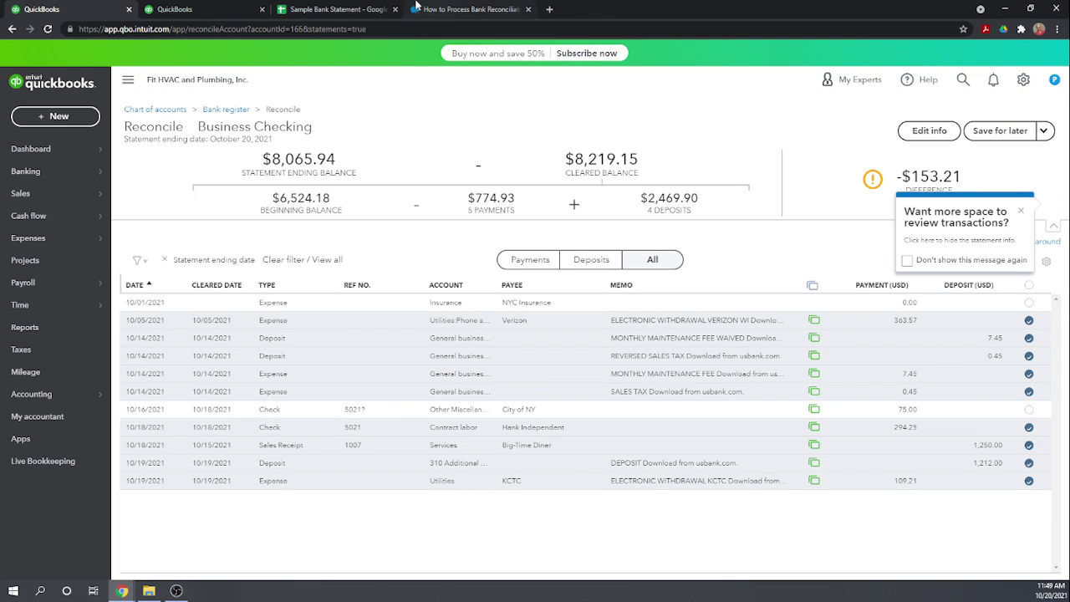
Change the NYC Insurance payment from 0.00 to 153.21 and mark it cleared
{"action": "left_click", "coordinate": [334, 9]}
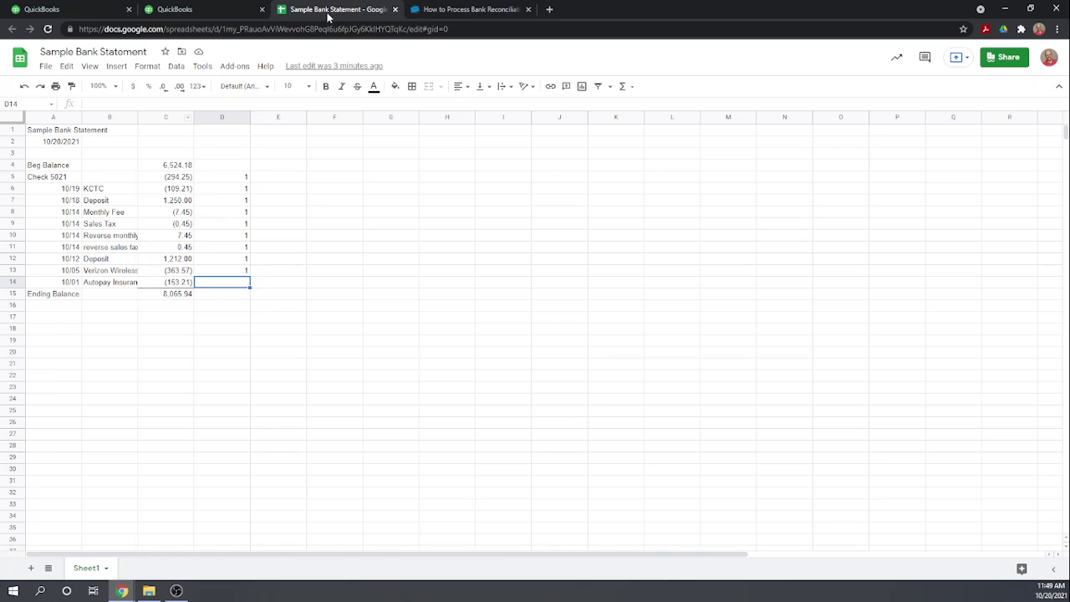
{"action": "left_click", "coordinate": [92, 9]}
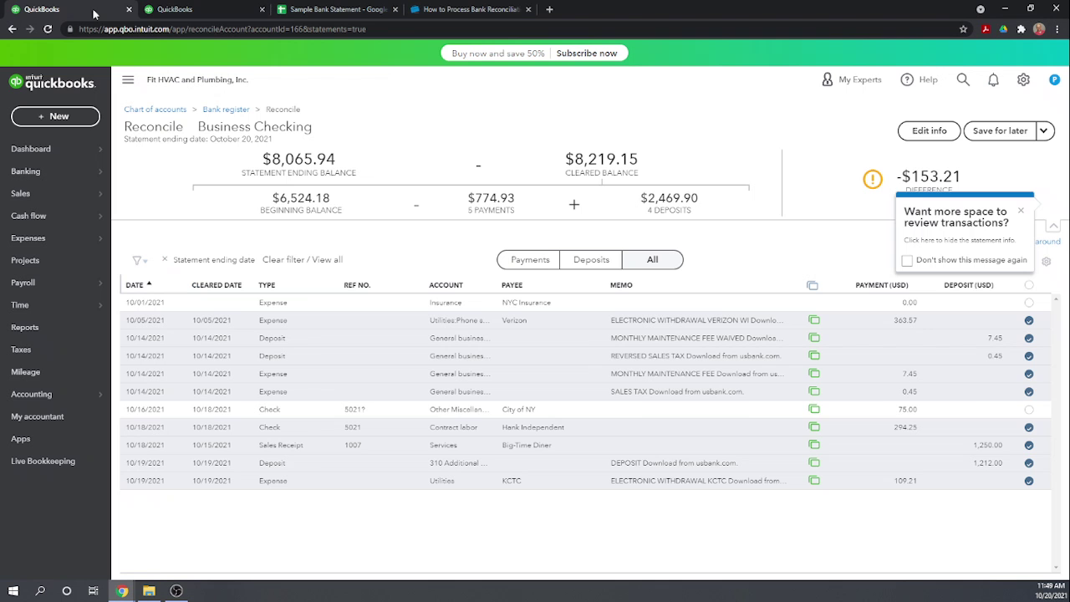
{"action": "left_click", "coordinate": [903, 305]}
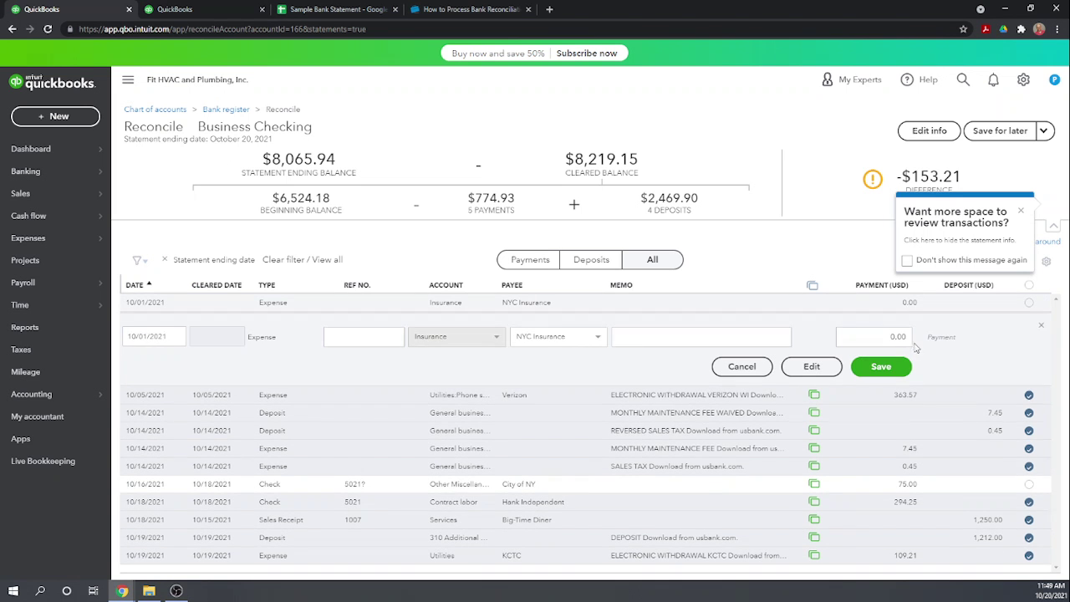
{"action": "left_click", "coordinate": [892, 336]}
{"action": "double_click", "coordinate": [891, 336]}
{"action": "key", "text": "BackSpace"}
{"action": "type", "text": "153.21"}
{"action": "left_click", "coordinate": [882, 368]}
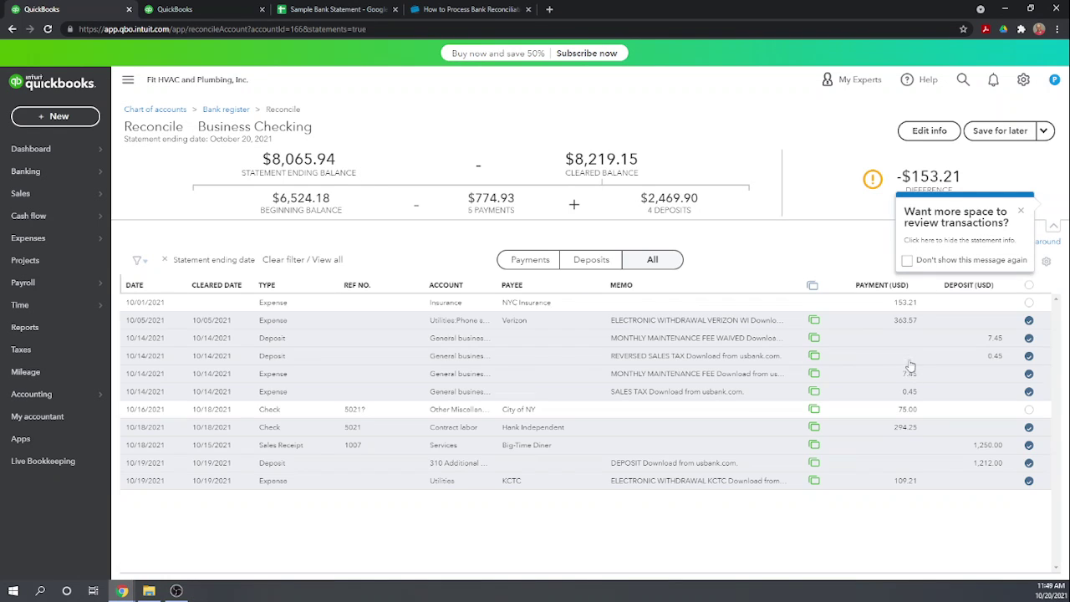
{"action": "left_click", "coordinate": [1030, 304]}
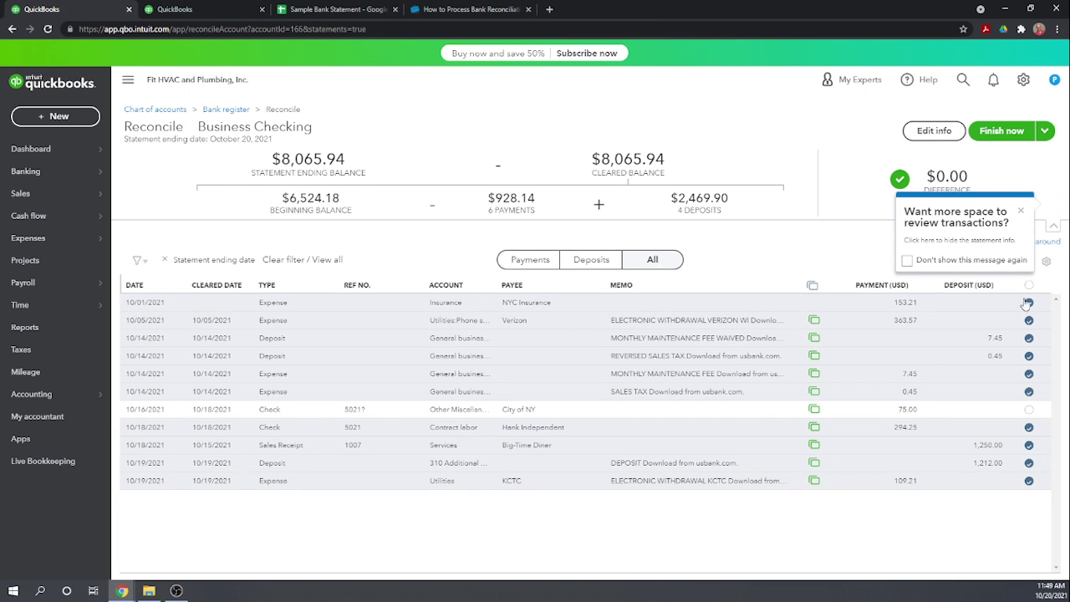
Enter 1 in D14 to tick the Autopay Insurance line on the statement
{"action": "left_click", "coordinate": [234, 13]}
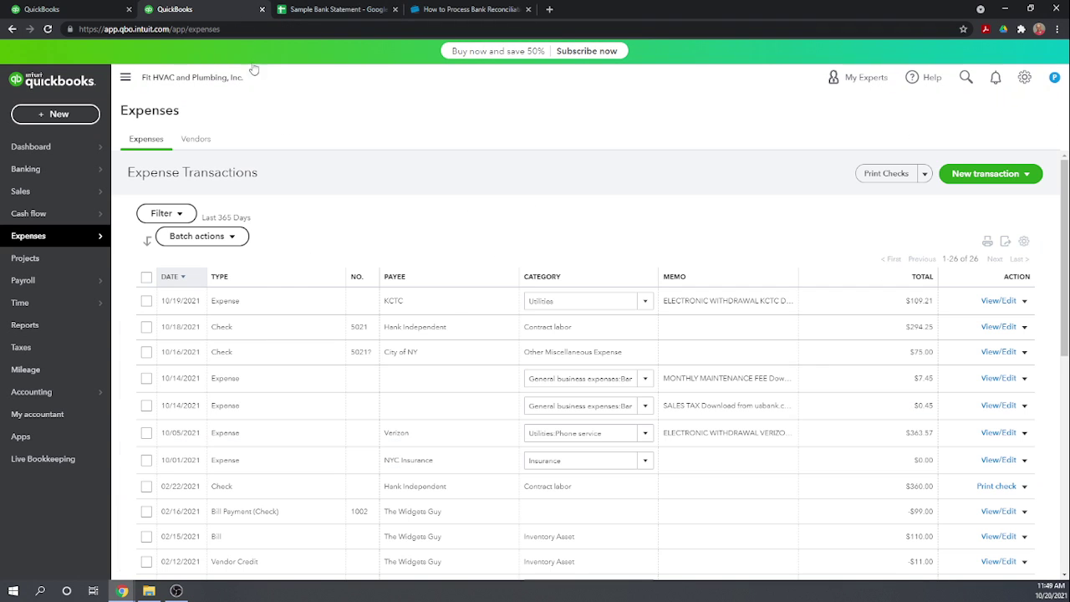
{"action": "left_click", "coordinate": [338, 10]}
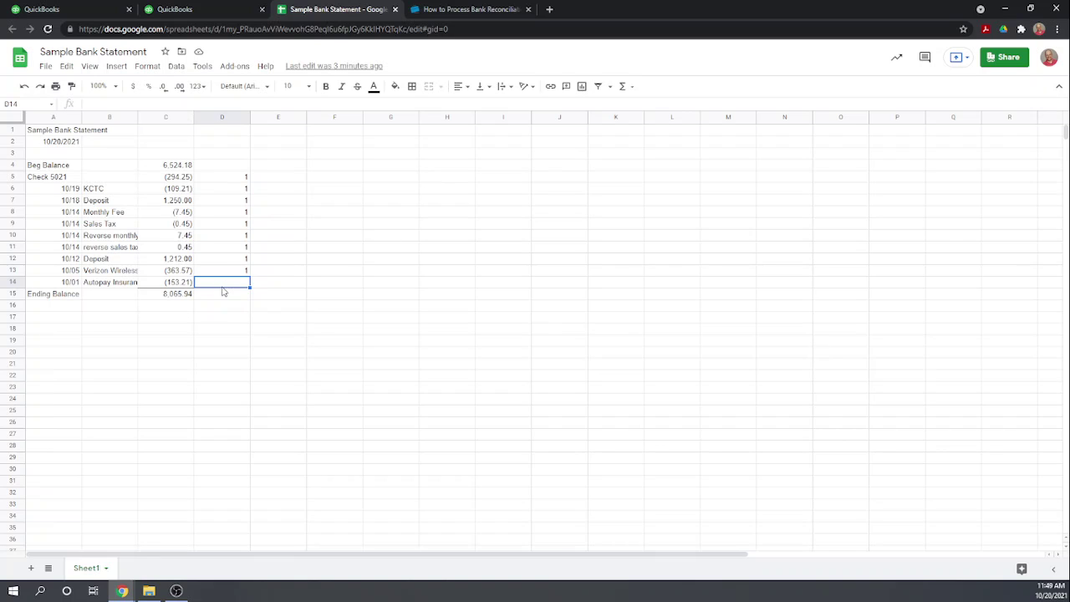
{"action": "type", "text": "1"}
{"action": "key", "text": "Return"}
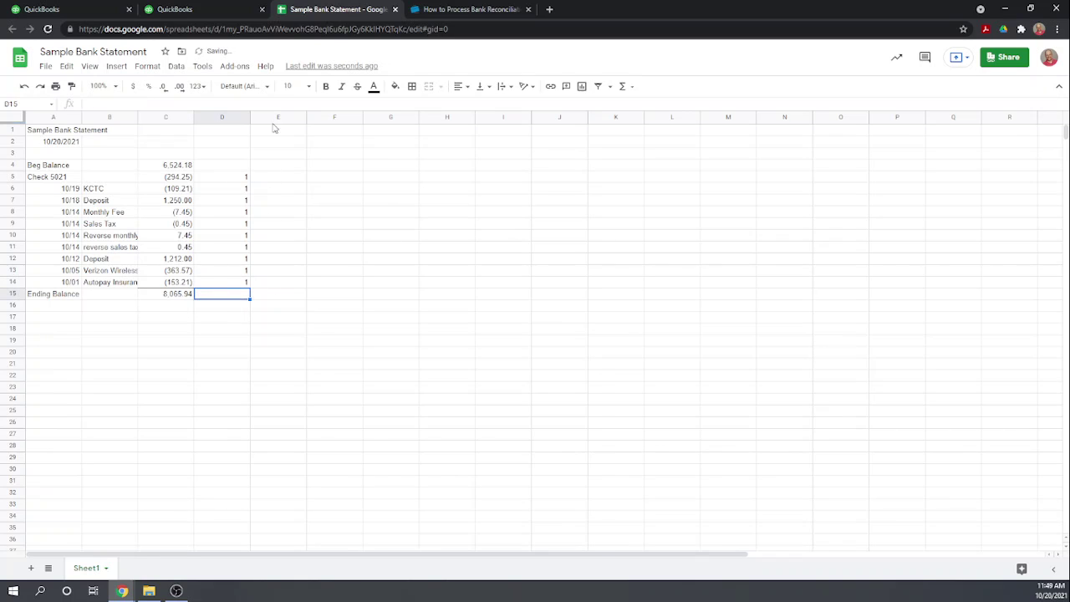
{"action": "left_click", "coordinate": [69, 14]}
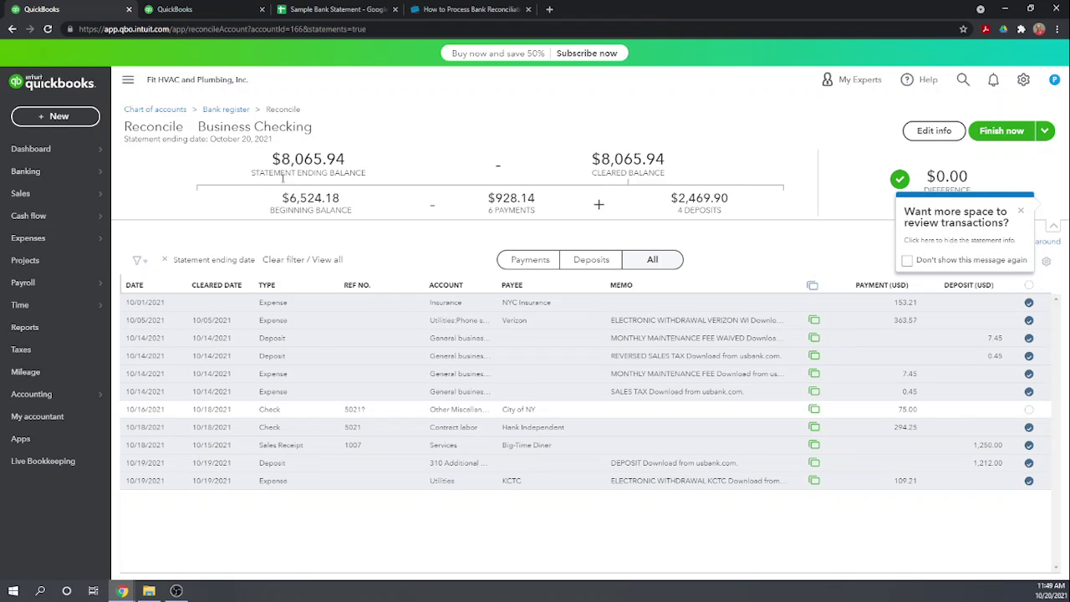
Check the balance summary, dismiss the review-space tip, and finish reconciling at the $8,065.94 statement balance
{"action": "left_click_drag", "start_coordinate": [279, 185], "coordinate": [309, 243]}
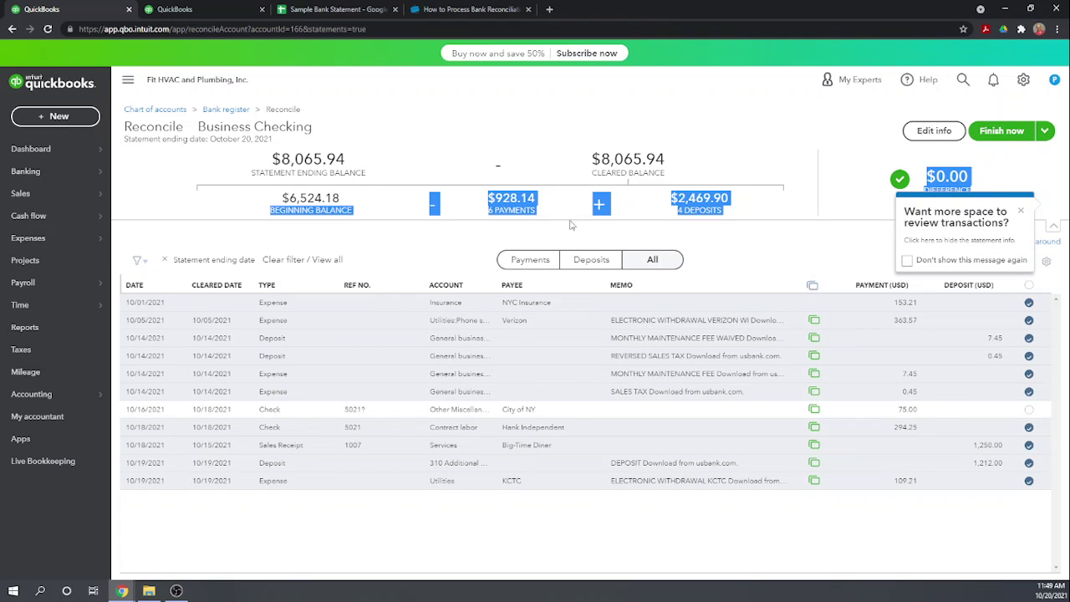
{"action": "left_click", "coordinate": [493, 235]}
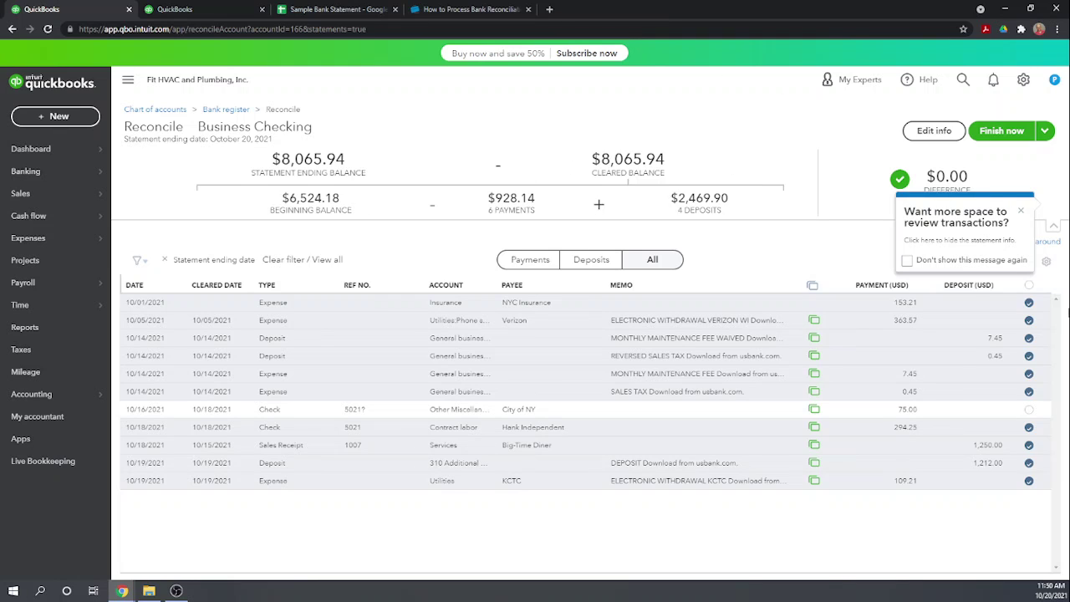
{"action": "mouse_move", "coordinate": [1048, 222]}
{"action": "left_click", "coordinate": [1018, 212]}
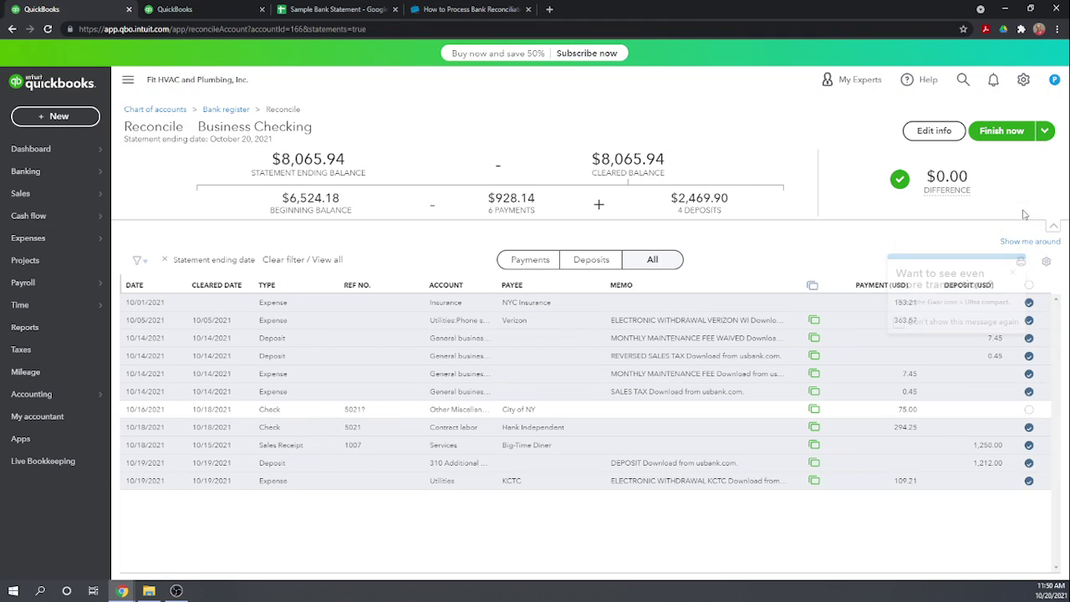
{"action": "left_click", "coordinate": [1010, 131]}
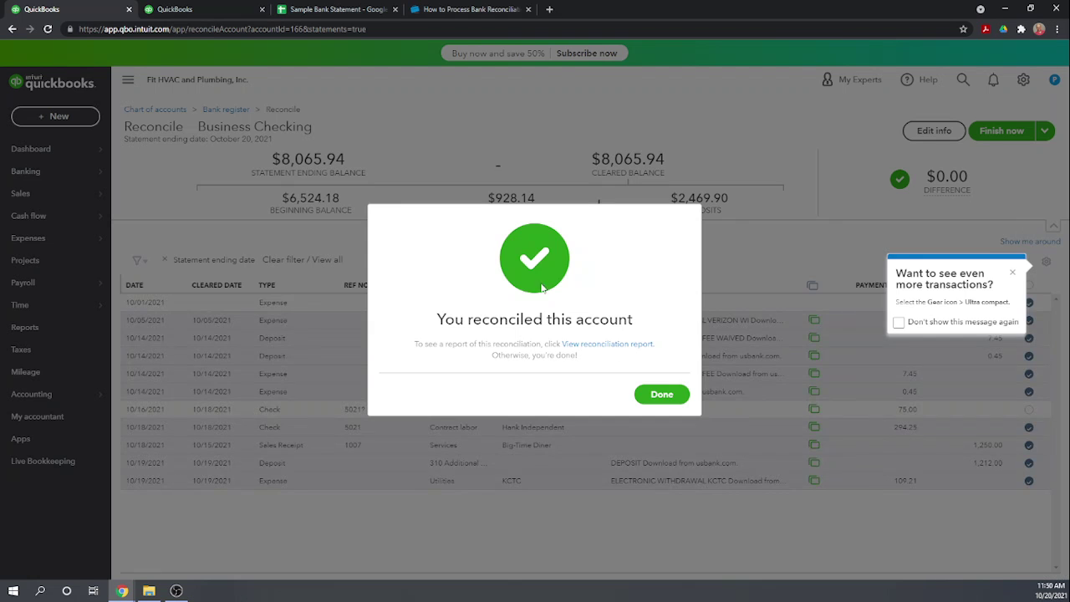
Open the 10/20/2021 reconciliation report and review its $75.00 uncleared and $7,990.94 register balance
{"action": "left_click", "coordinate": [599, 344]}
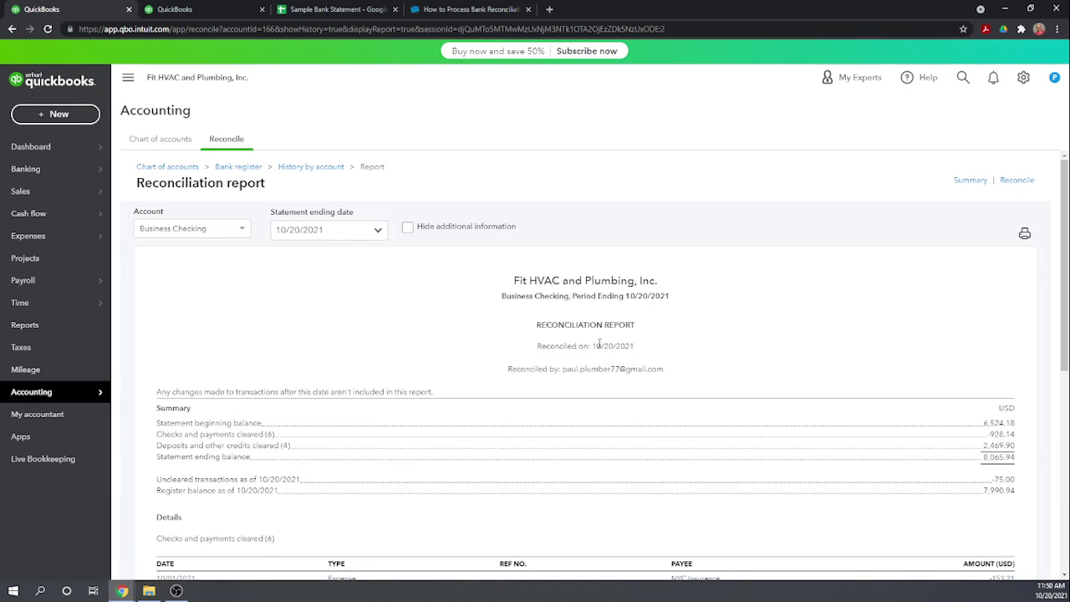
{"action": "scroll", "coordinate": [560, 306], "scroll_direction": "down", "scroll_amount": 3}
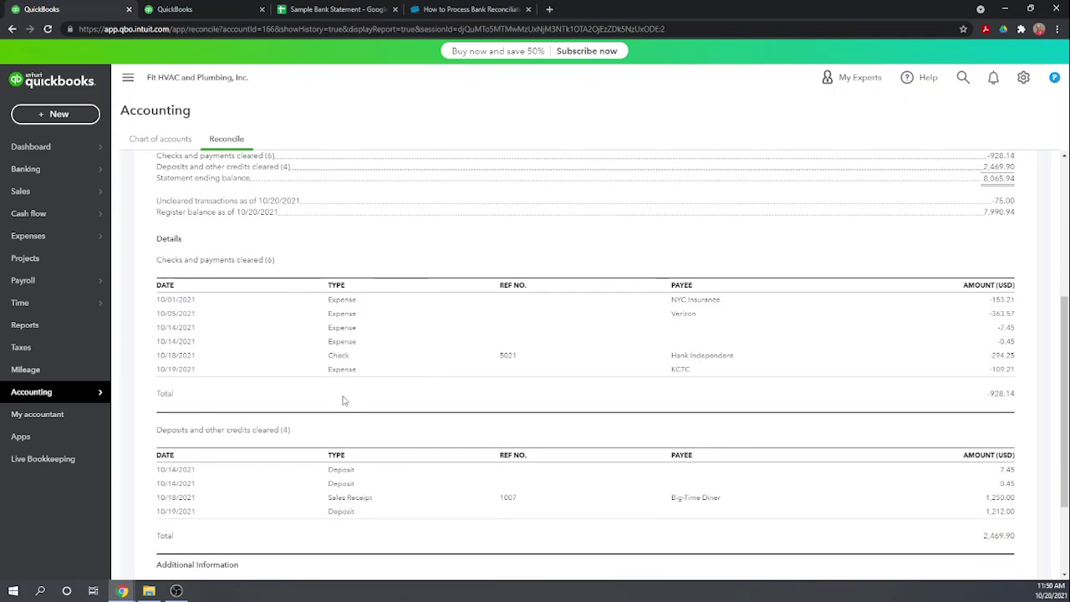
{"action": "scroll", "coordinate": [762, 269], "scroll_direction": "down", "scroll_amount": 2}
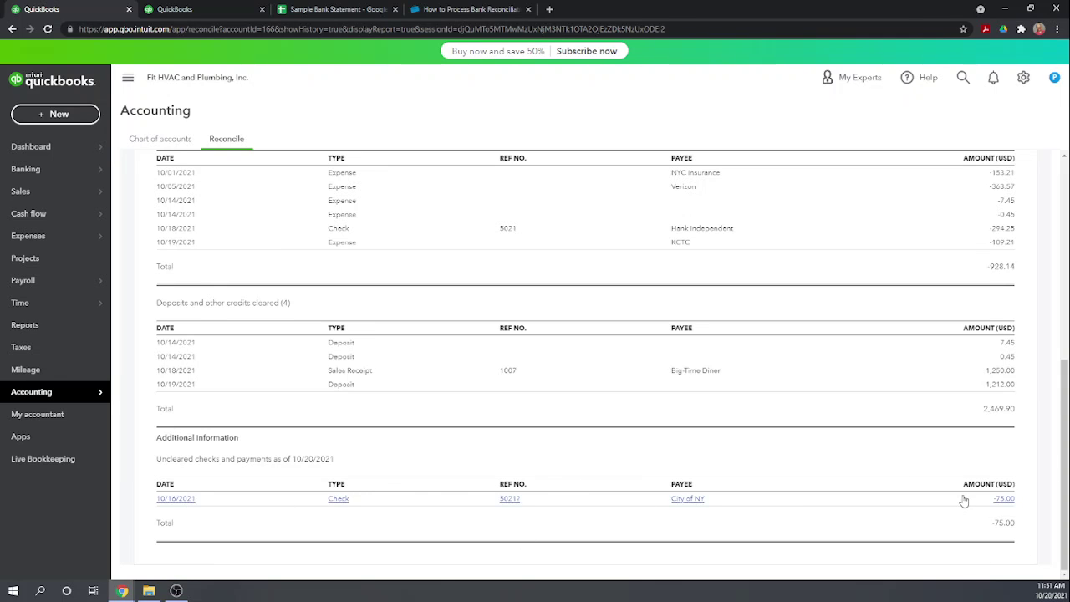
{"action": "scroll", "coordinate": [964, 500], "scroll_direction": "up", "scroll_amount": 10}
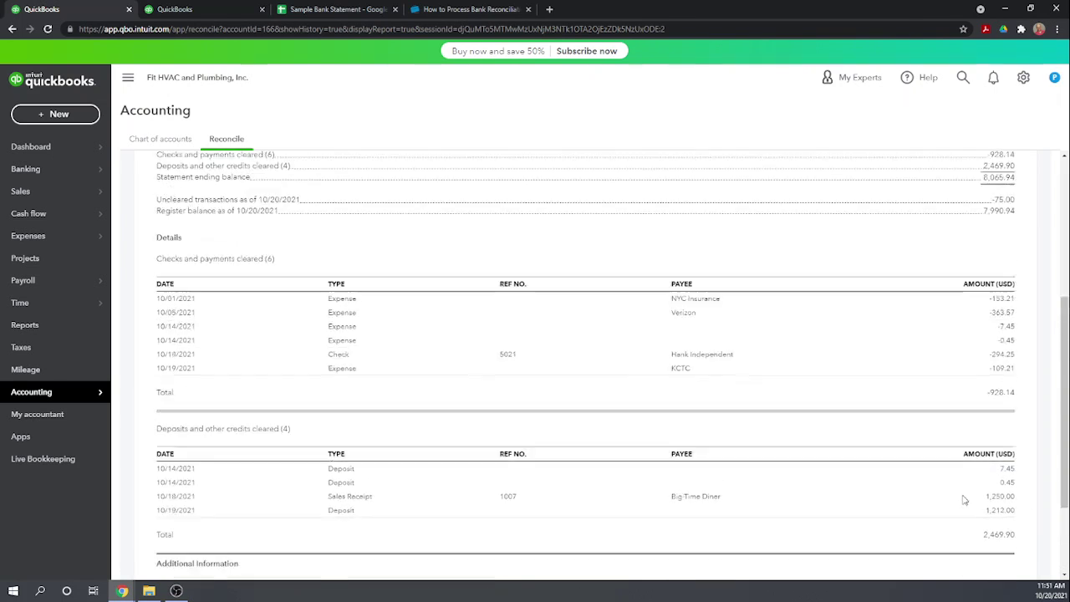
{"action": "scroll", "coordinate": [963, 500], "scroll_direction": "up", "scroll_amount": 1}
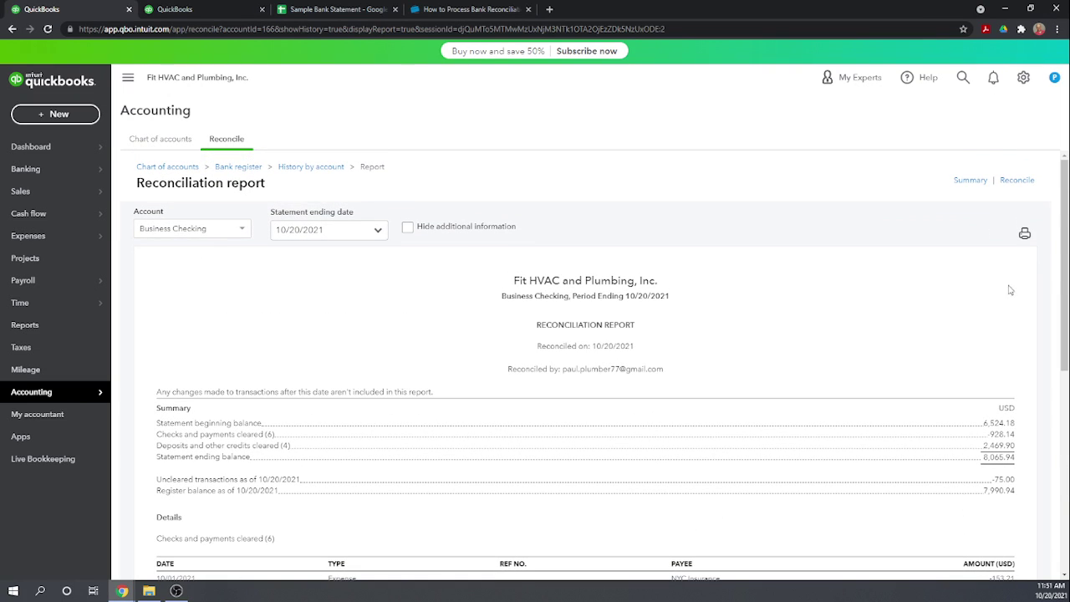